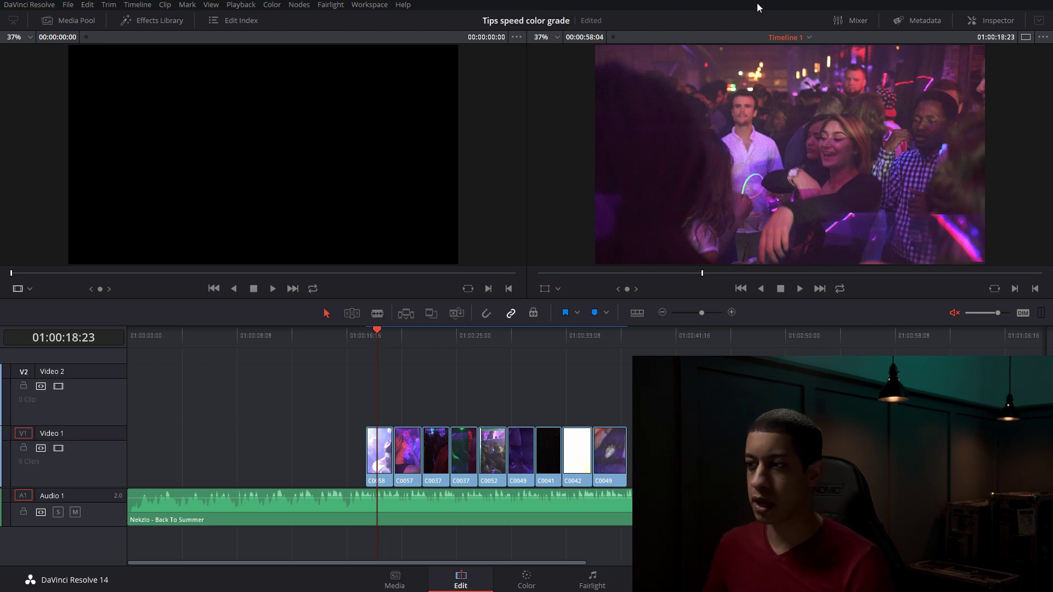
Unmute the timeline audio and play the edit from 01:00:07:04 through the last video clip
click(955, 312)
click(222, 354)
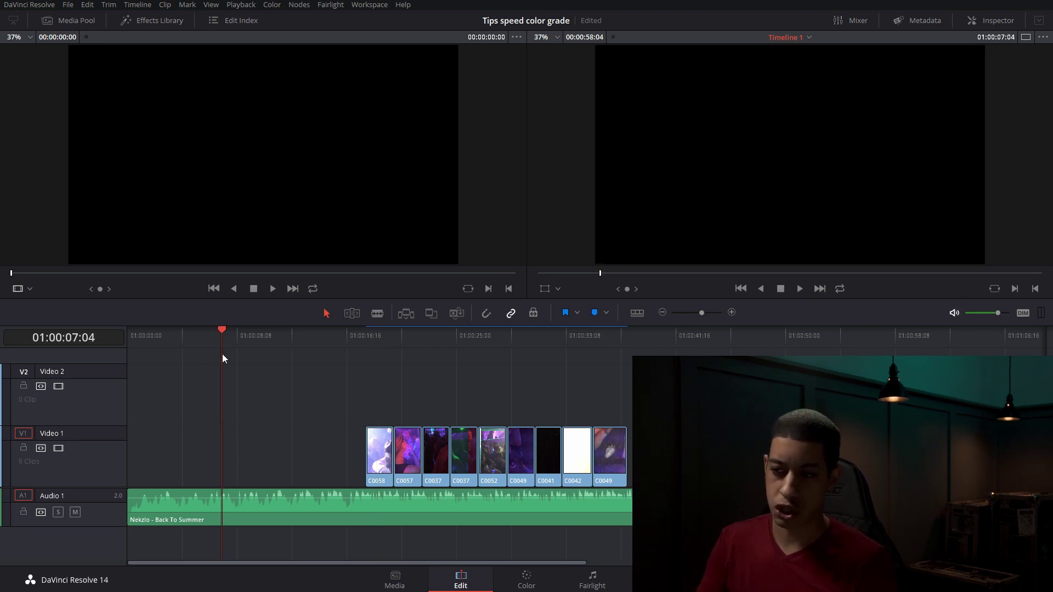
key(space)
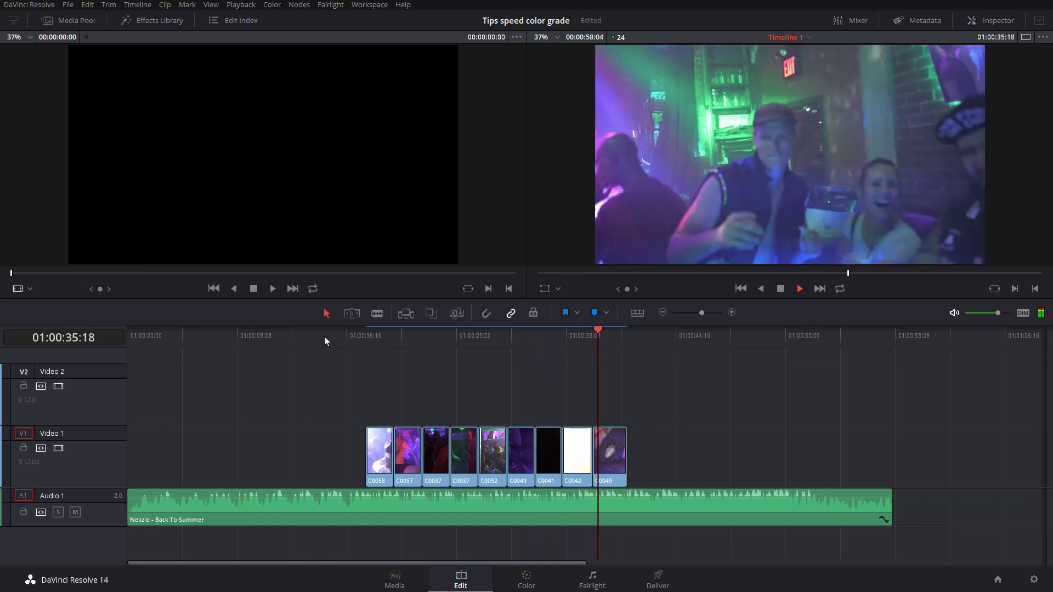
key(space)
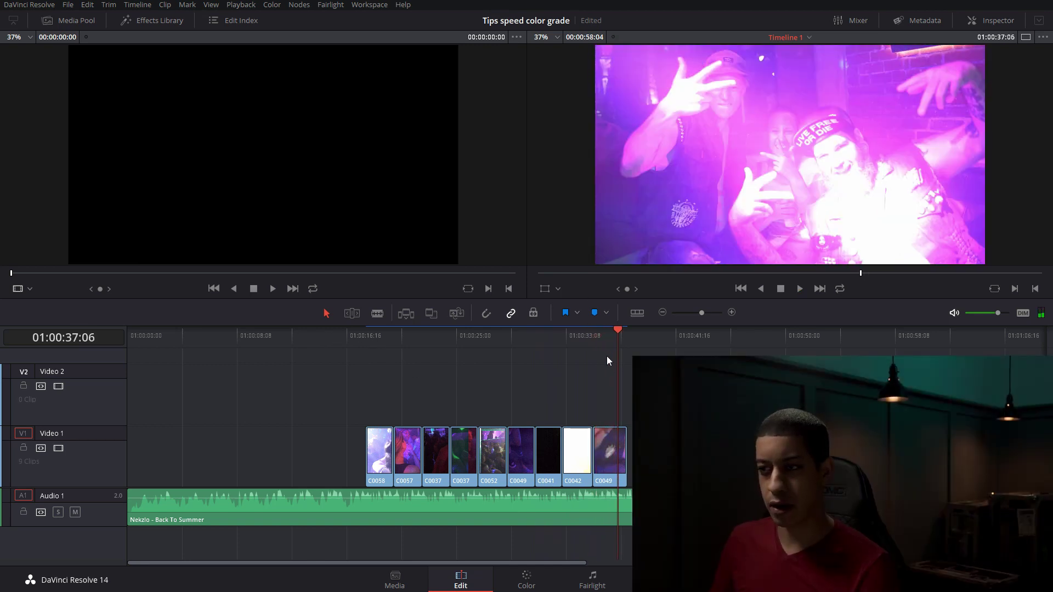
Step the playhead back frame by frame to 01:00:36:22 and open the Color page for that shot
key(Left)
key(Left)
key(Left)
key(Left)
key(Left)
key(Left)
key(Left)
key(Left)
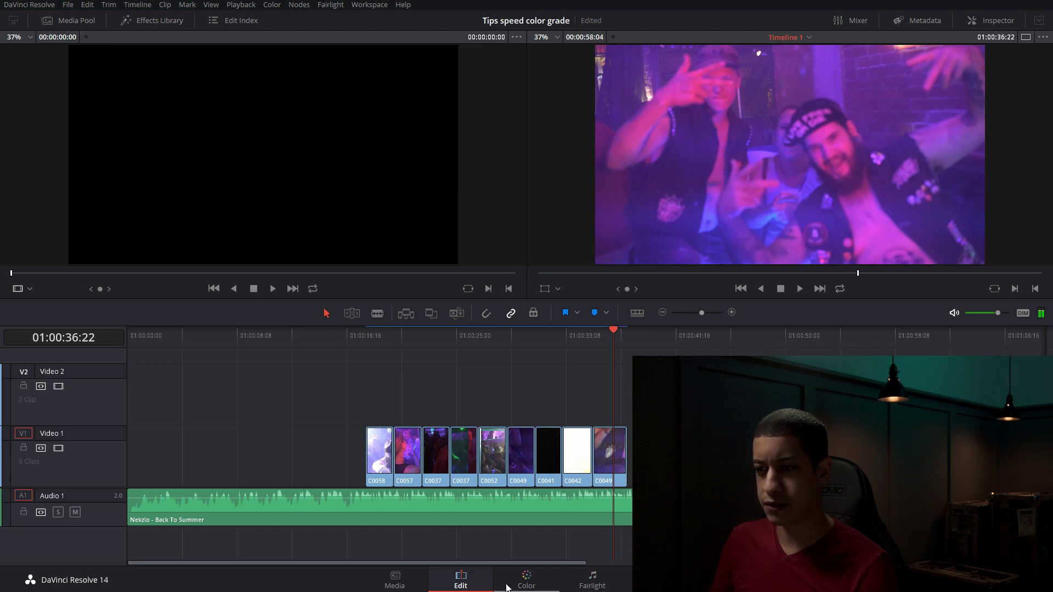
click(523, 588)
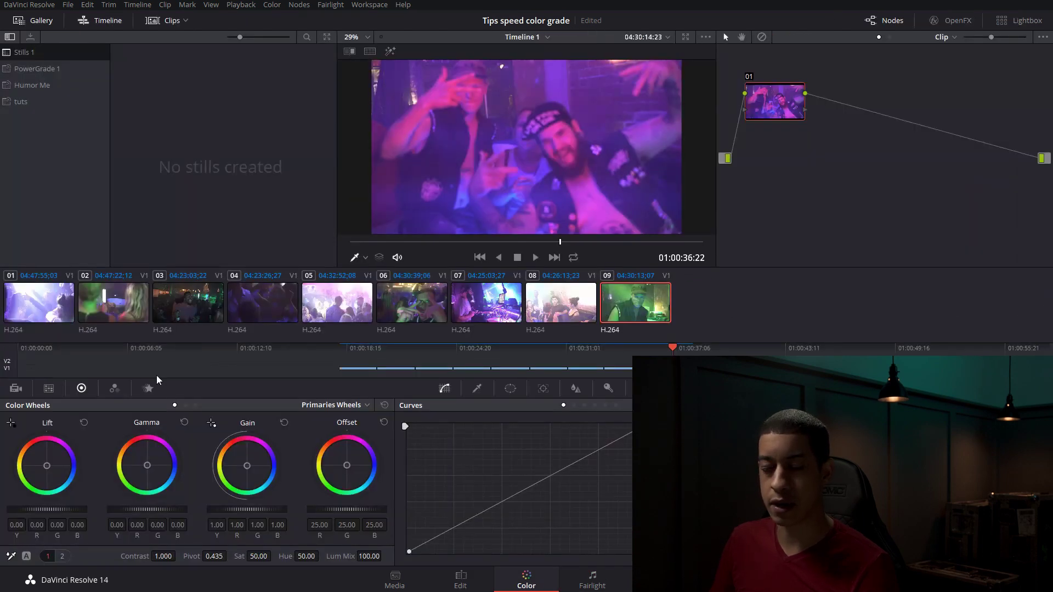
Go to the first clip and enlarge the viewer by hiding the gallery and the mini timeline
key(Home)
key(alt+f)
click(164, 21)
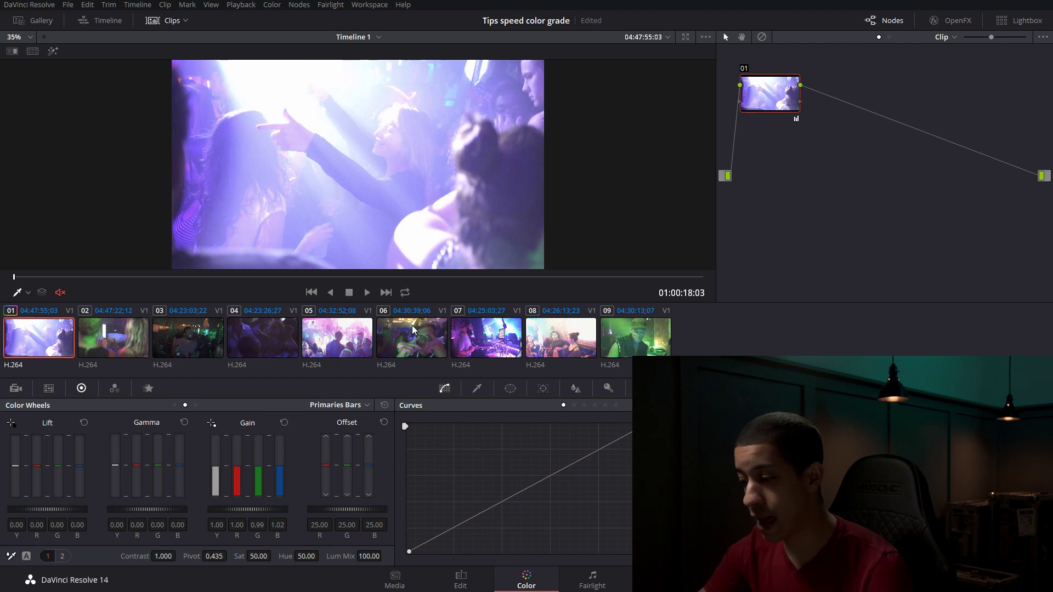
Undo the recent primary color corrections on the first clip's node
key(ctrl+z)
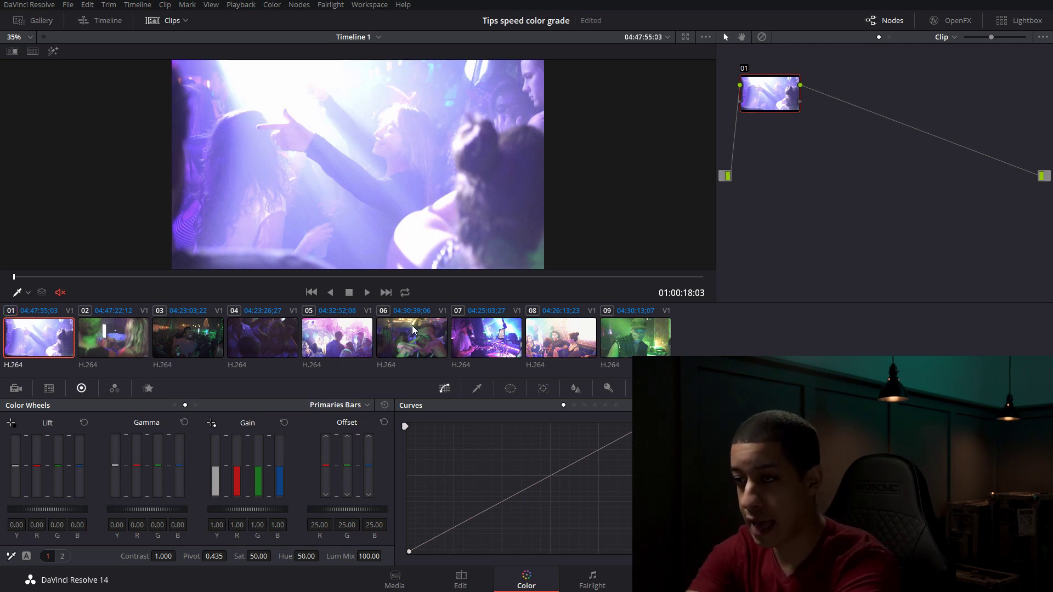
key(ctrl+z)
key(ctrl+z)
key(ctrl+z)
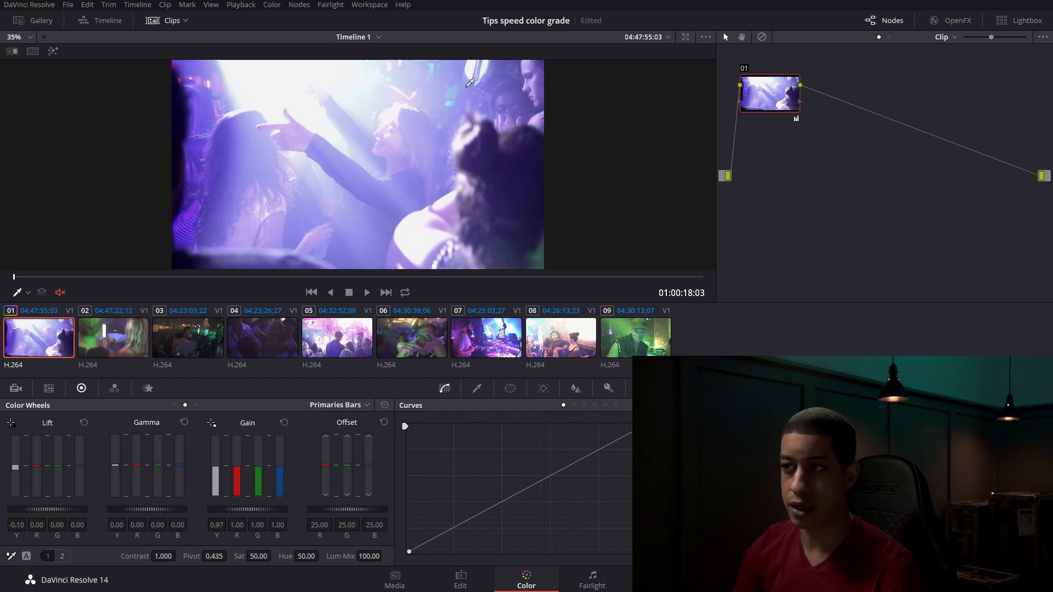
Add a second serial node to clip 01 and apply a 3D LUT to it
key(alt+s)
right_click(862, 87)
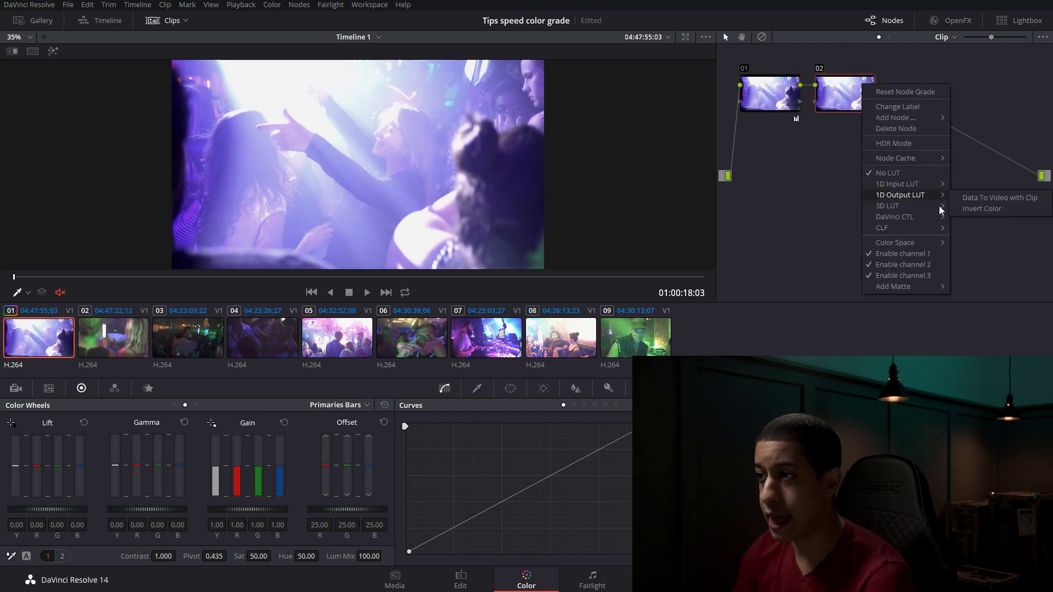
mouse_move(872, 207)
mouse_move(801, 318)
mouse_move(906, 333)
click(982, 368)
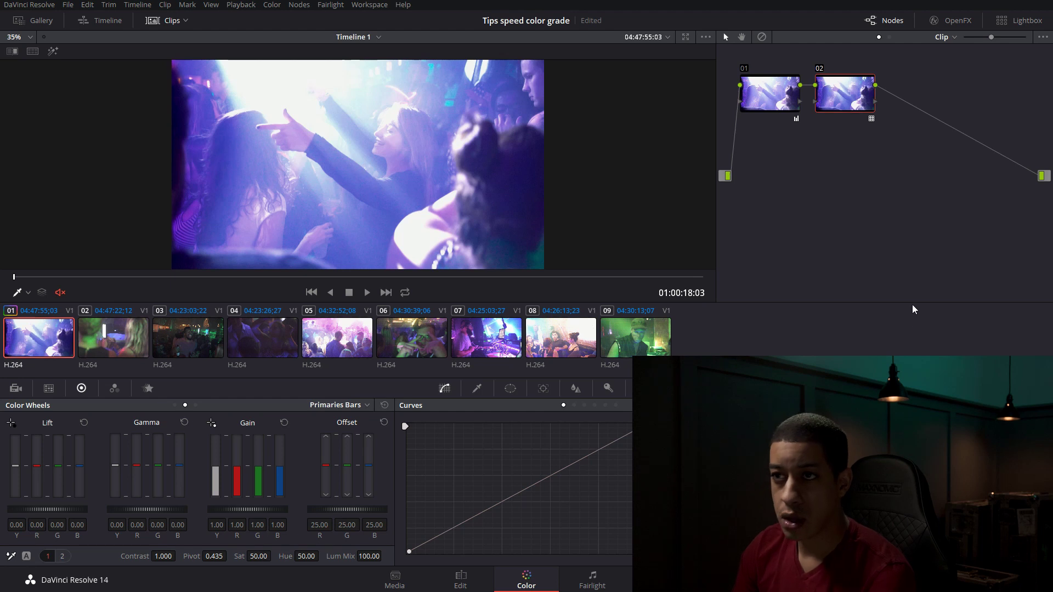
Play clip 01 with the LUT applied, then play it in reverse and stop at 01:00:18:15
key(space)
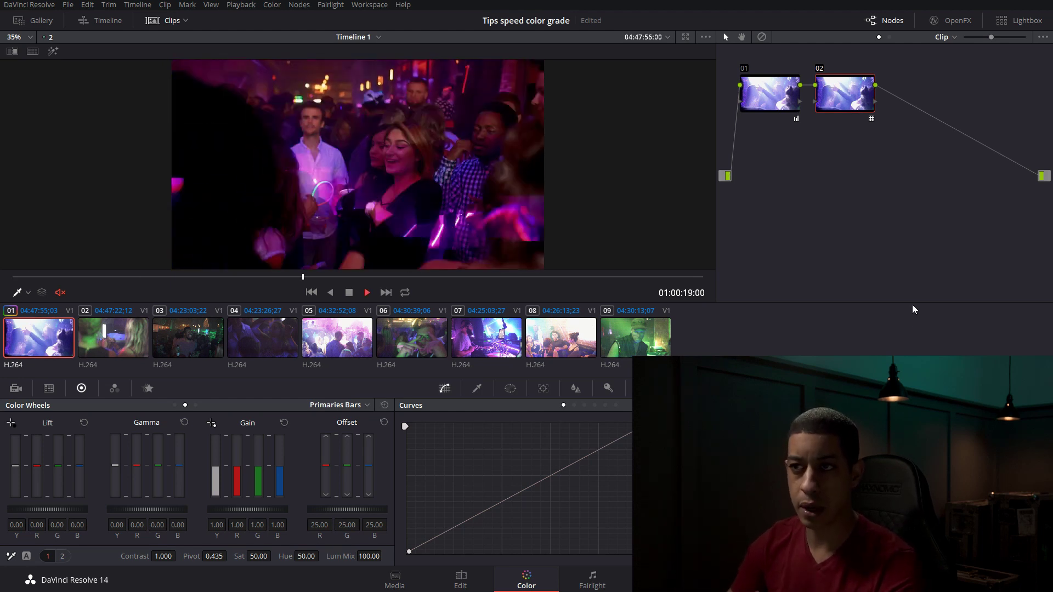
key(j)
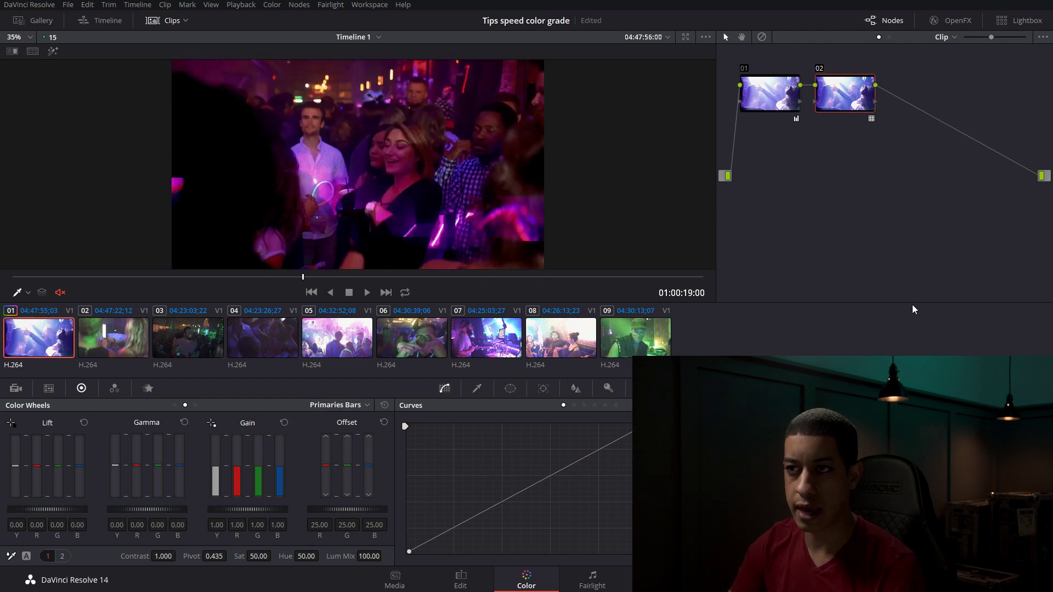
key(space)
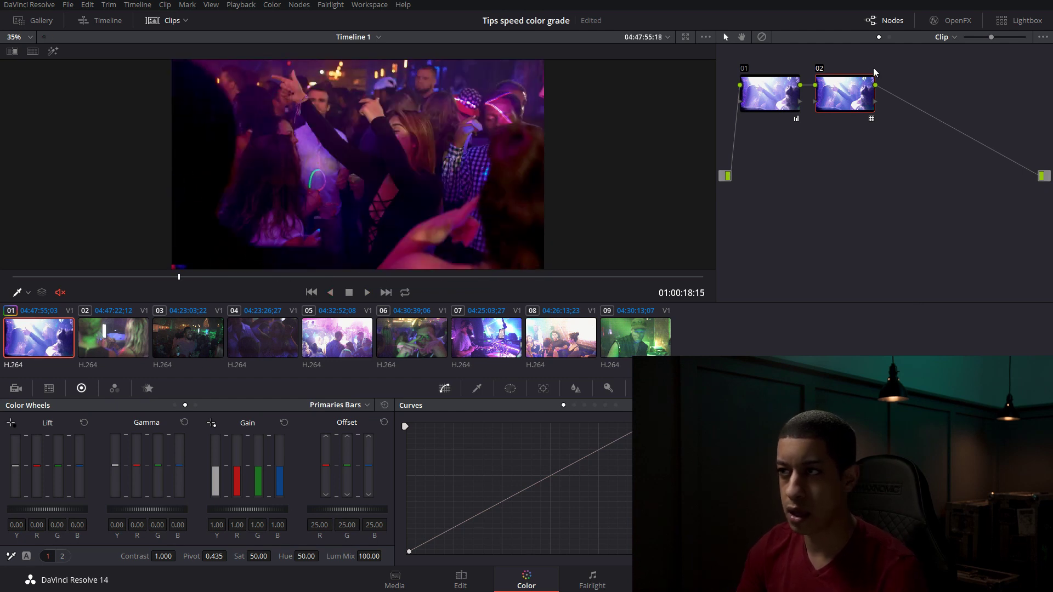
Add a third serial node and reduce the red saturation on its Hue Vs Sat curve, anchoring the curve at yellow
key(alt+s)
click(477, 388)
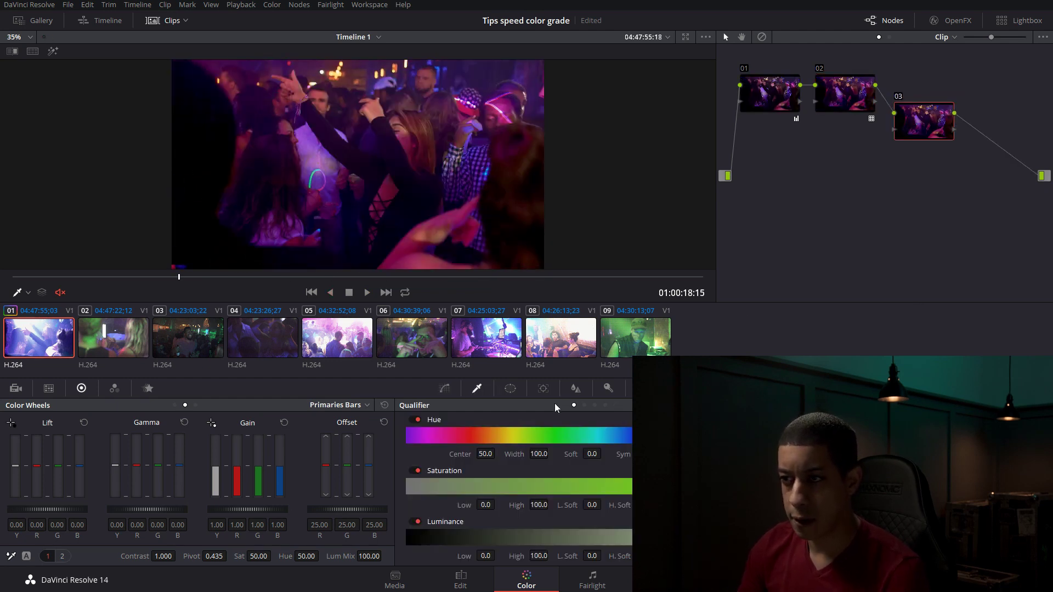
click(445, 388)
click(574, 404)
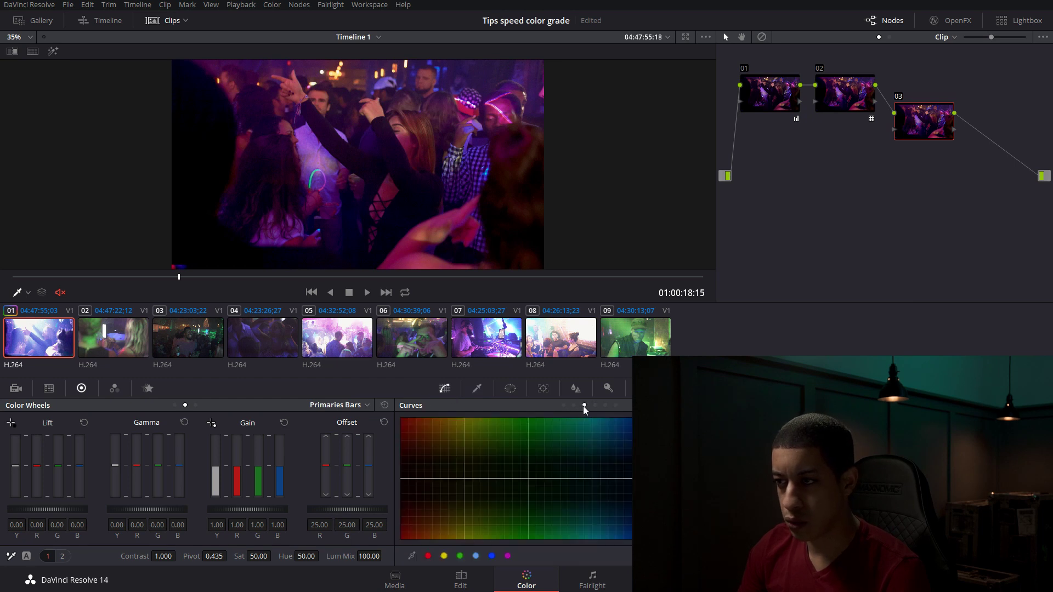
click(464, 479)
drag(401, 479, 401, 498)
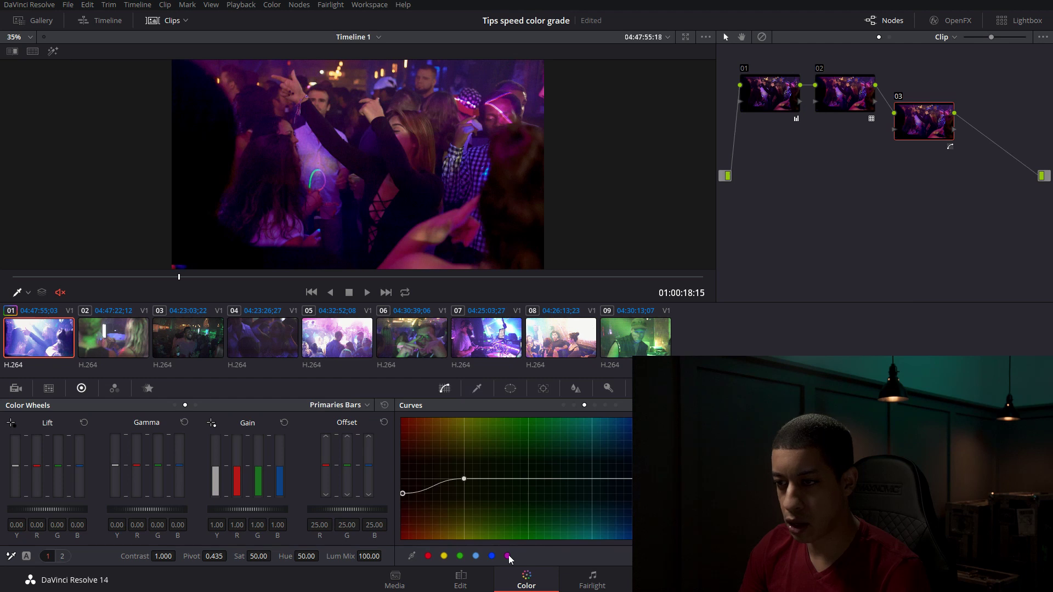
Lower the magenta saturation to about 0.69 on the Hue Vs Sat curve, anchoring it at blue, and check playback
click(656, 479)
drag(716, 479, 719, 498)
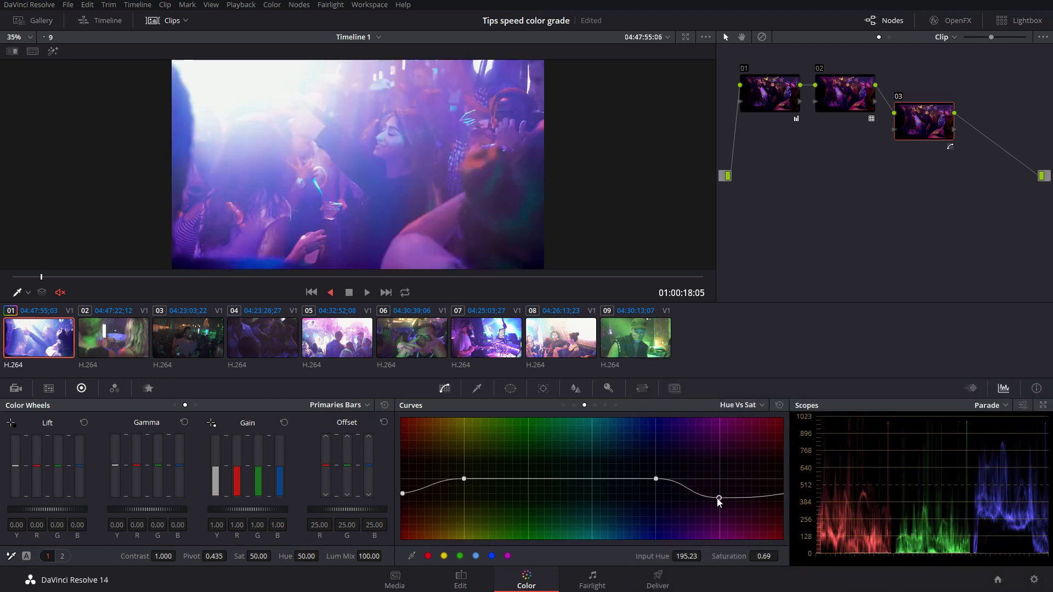
key(space)
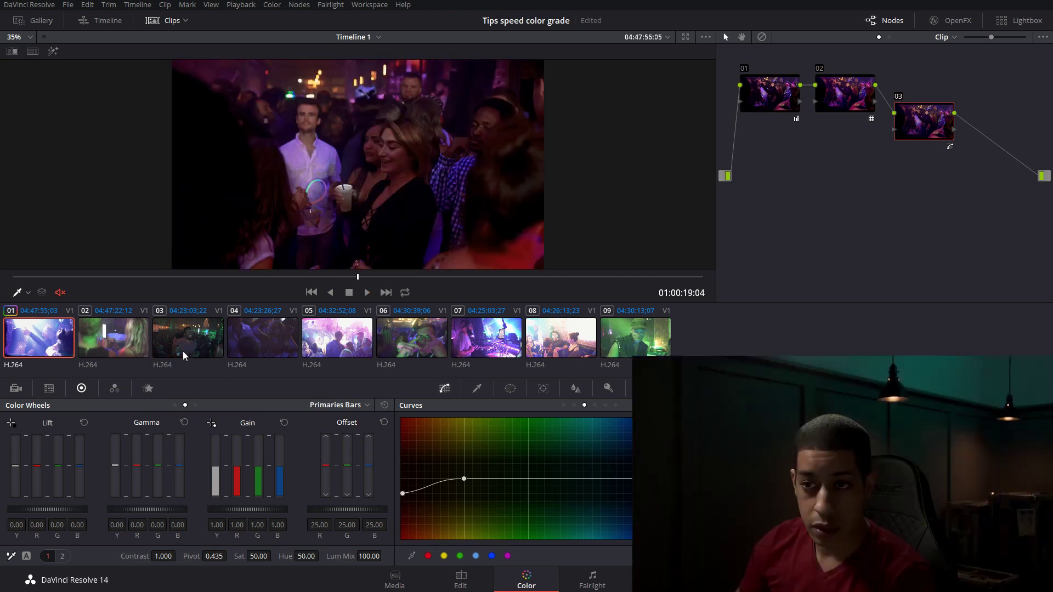
Copy the three-node grade from clip 01 to clip 05
click(318, 337)
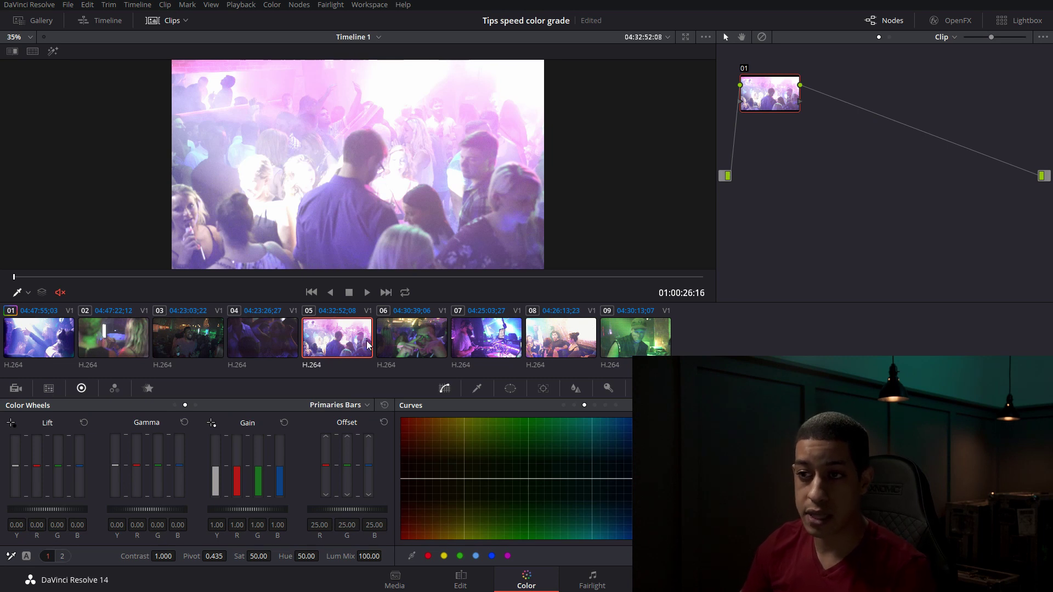
middle_click(33, 339)
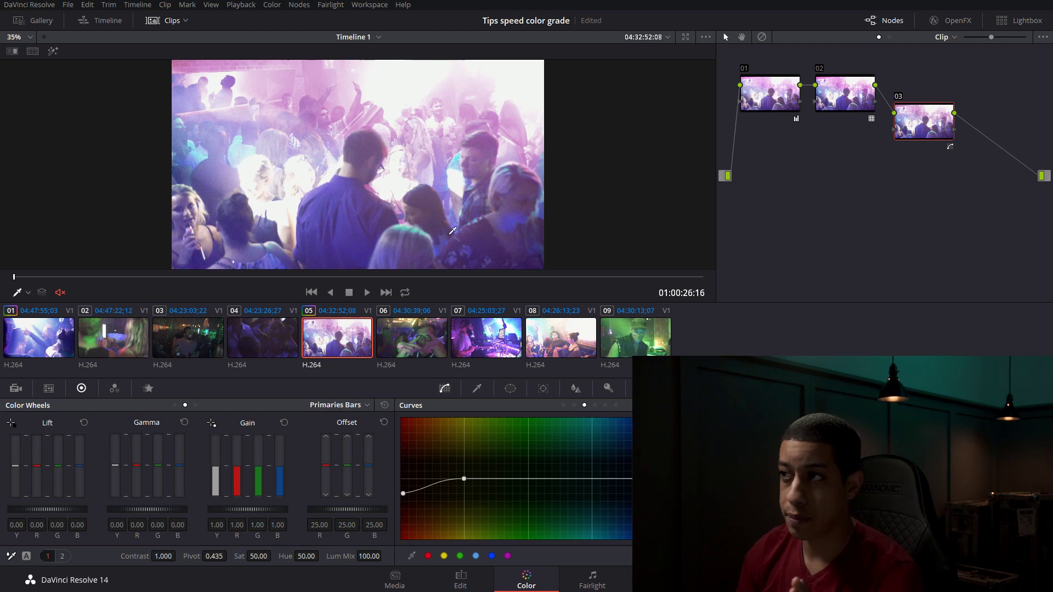
Switch the node graph to timeline-level grading and nudge its node slightly down
click(941, 38)
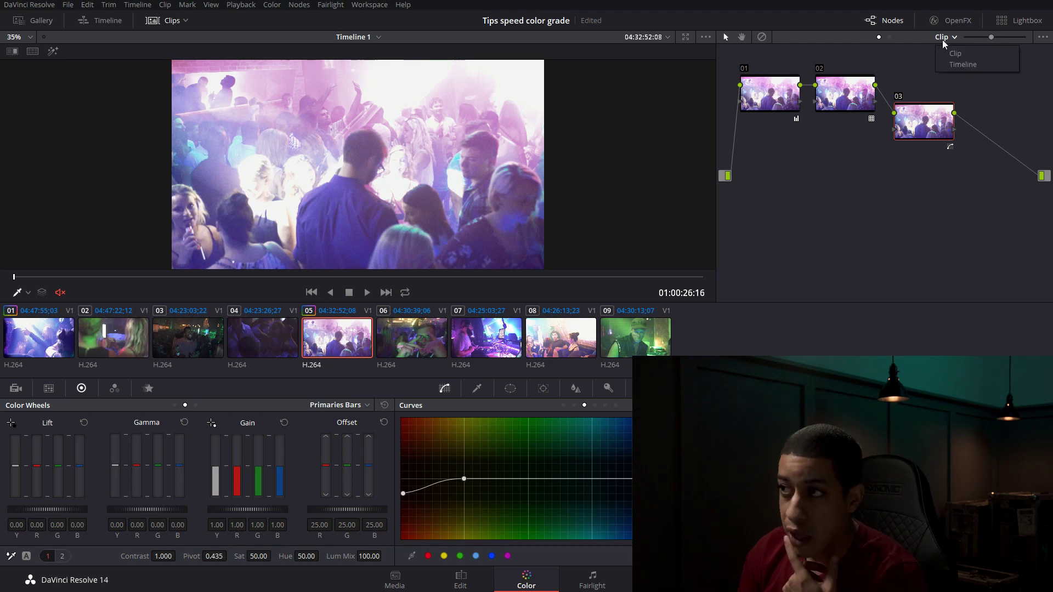
click(978, 64)
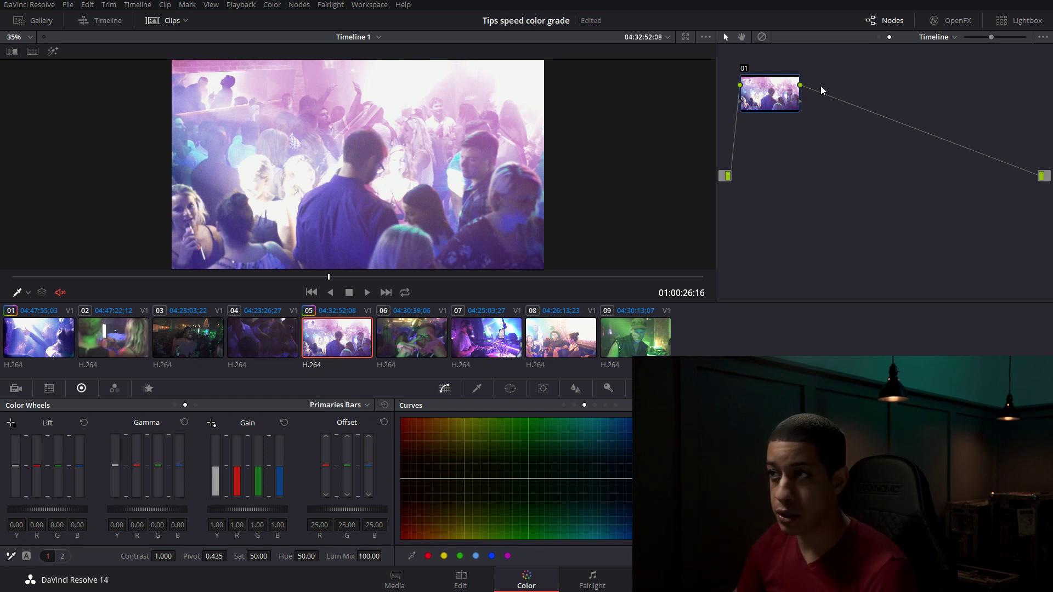
drag(749, 102, 751, 110)
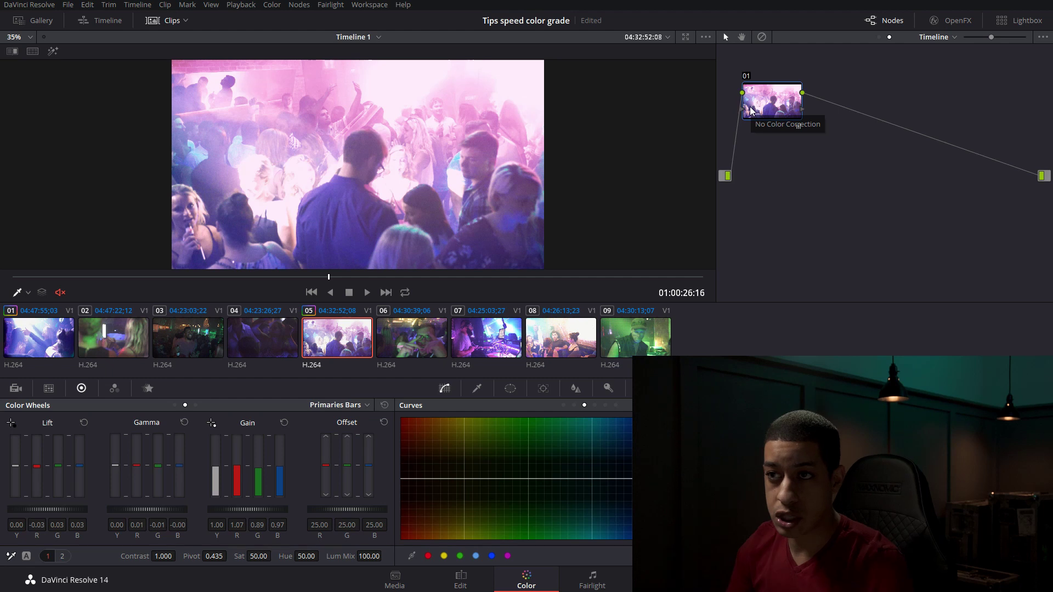
Look through clips 06 to 09, 05 and 01 to examine how the timeline-level node affects them
click(412, 345)
click(495, 345)
click(563, 341)
click(634, 339)
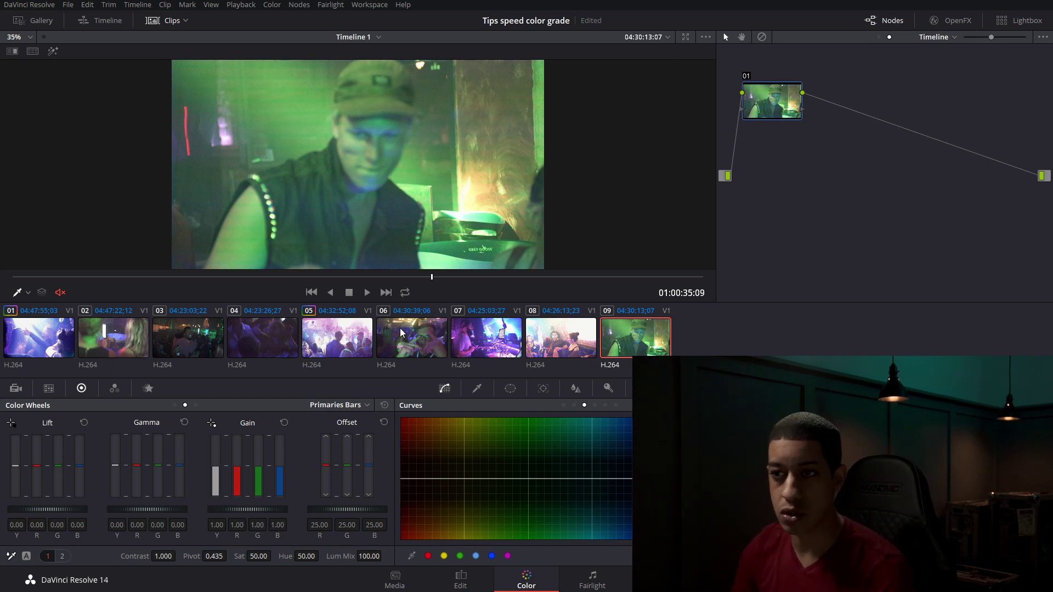
click(340, 351)
click(39, 337)
click(349, 354)
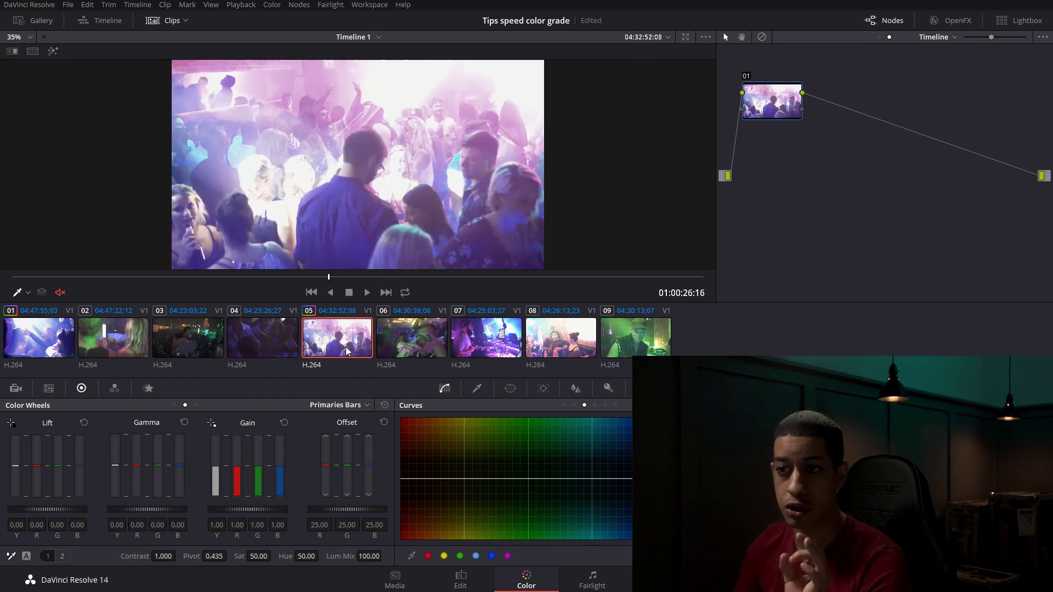
Switch the node graph back to clip-level grading and compare the node trees of clips 02, 05 and 01
click(937, 38)
click(945, 63)
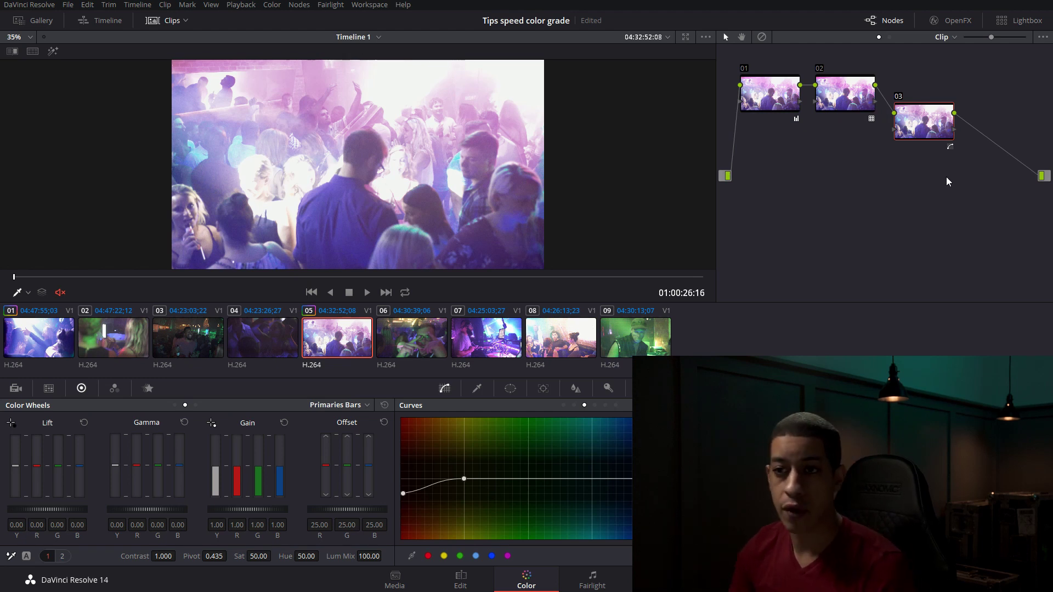
click(142, 346)
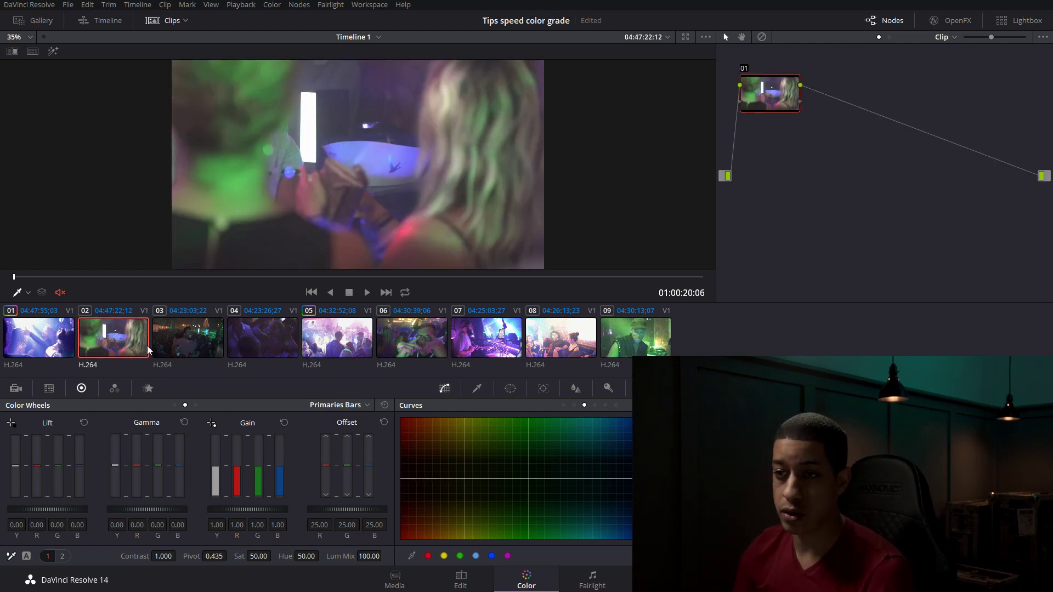
click(345, 347)
click(125, 356)
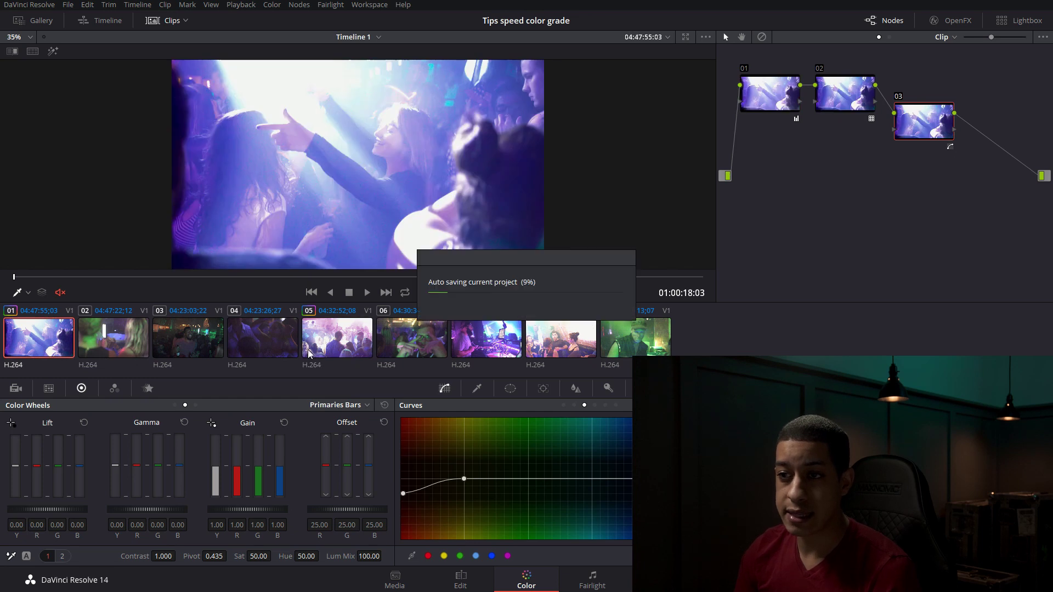
click(331, 353)
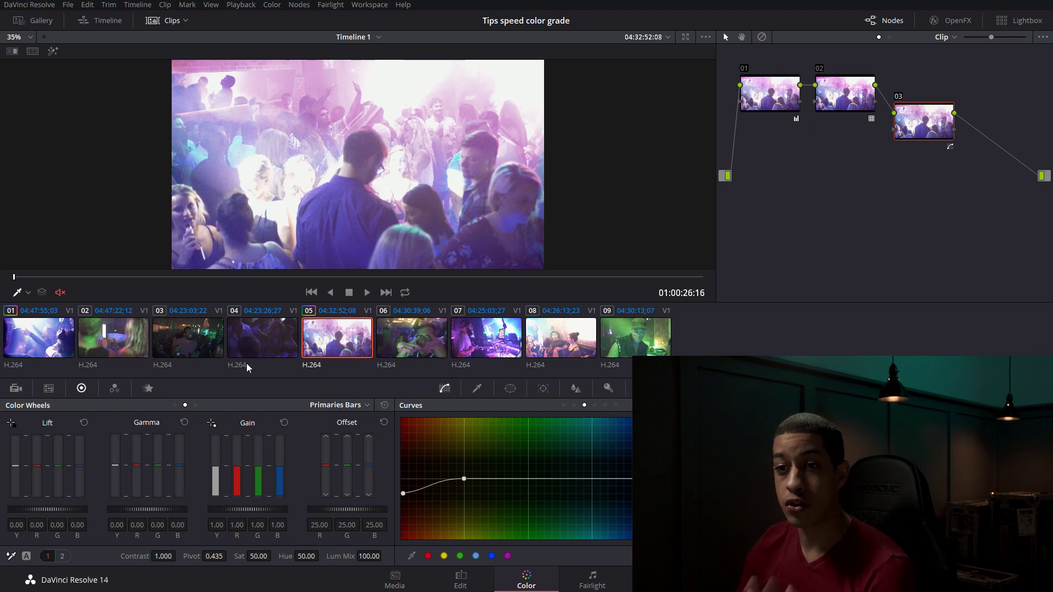
Put clips 01, 03, 05, 07 and 09 into a new group named Group 1
click(41, 350)
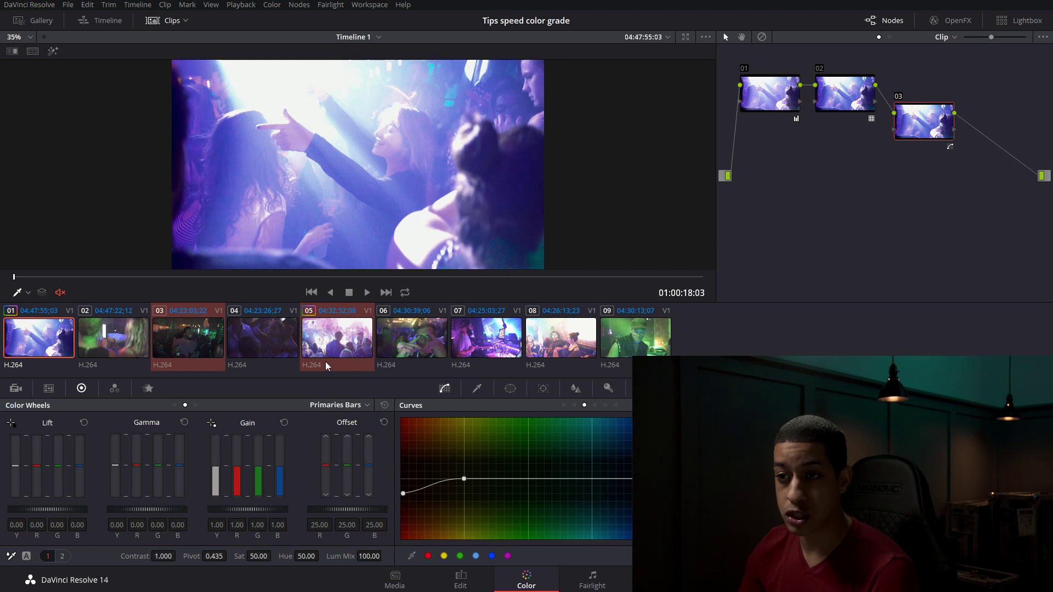
ctrl+click(507, 345)
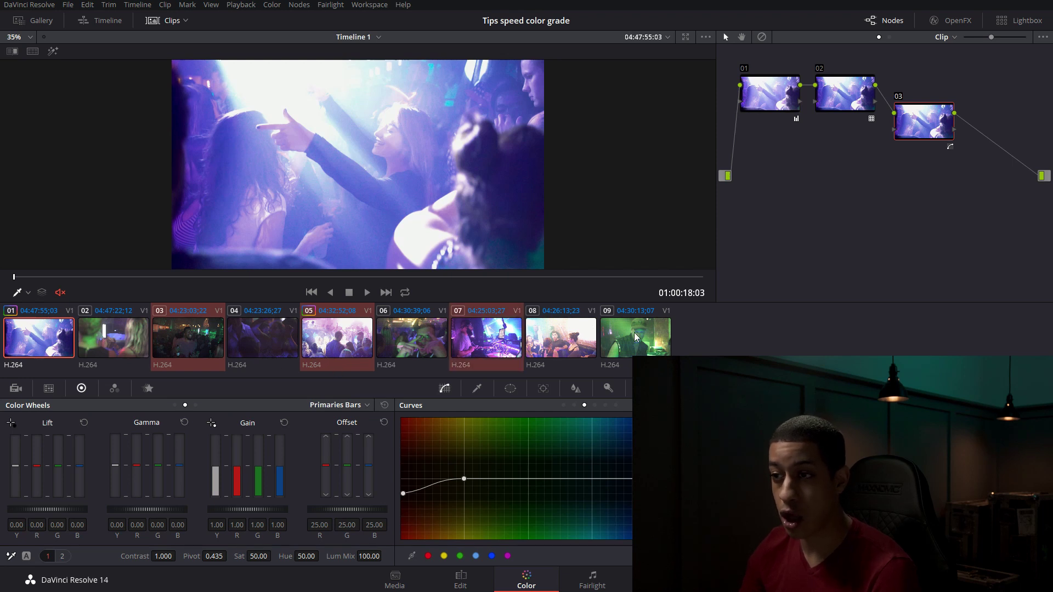
ctrl+click(645, 339)
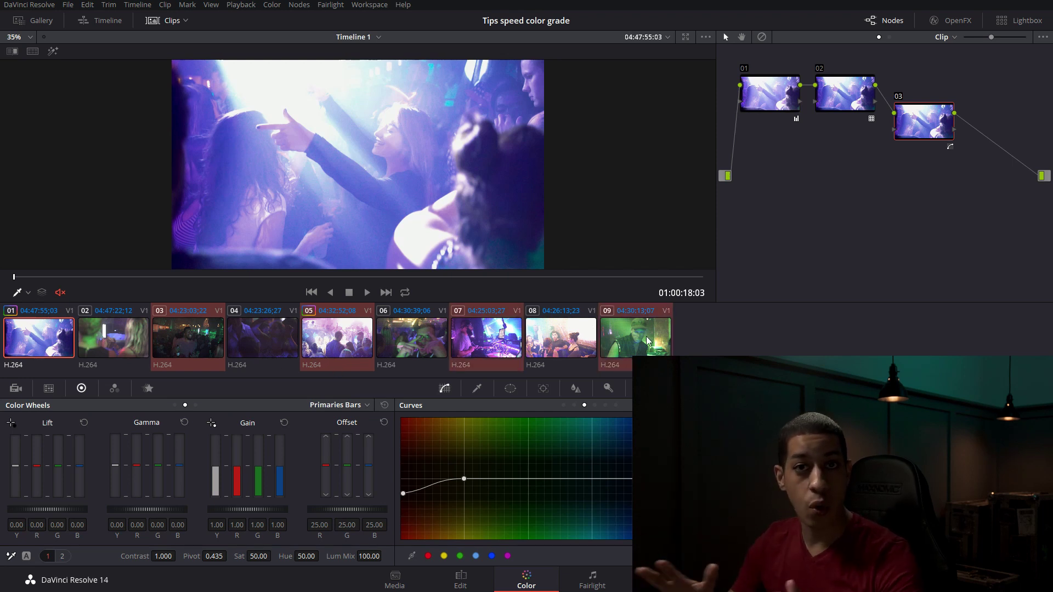
right_click(636, 327)
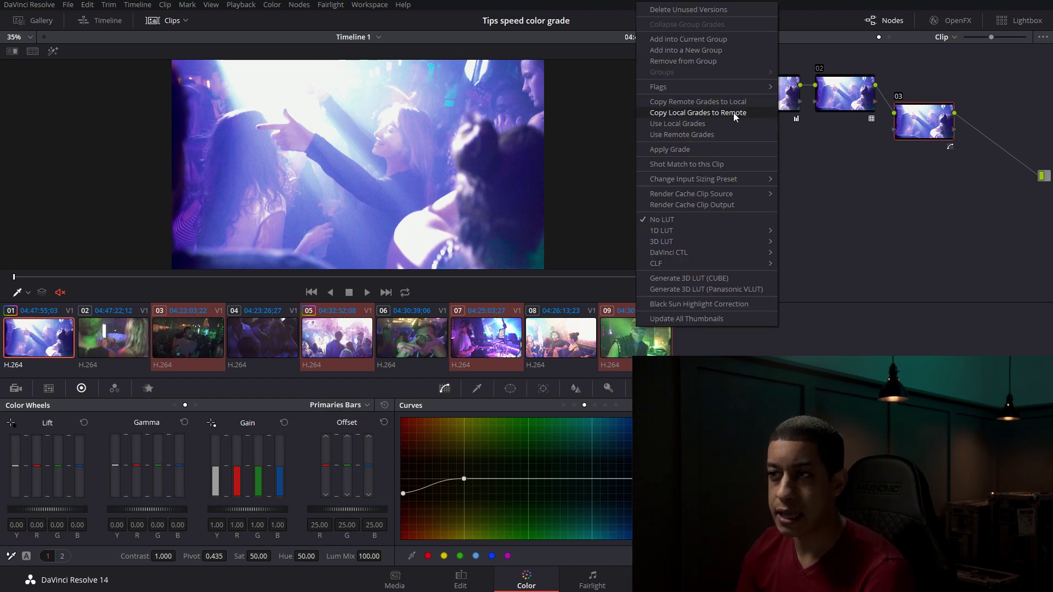
click(736, 49)
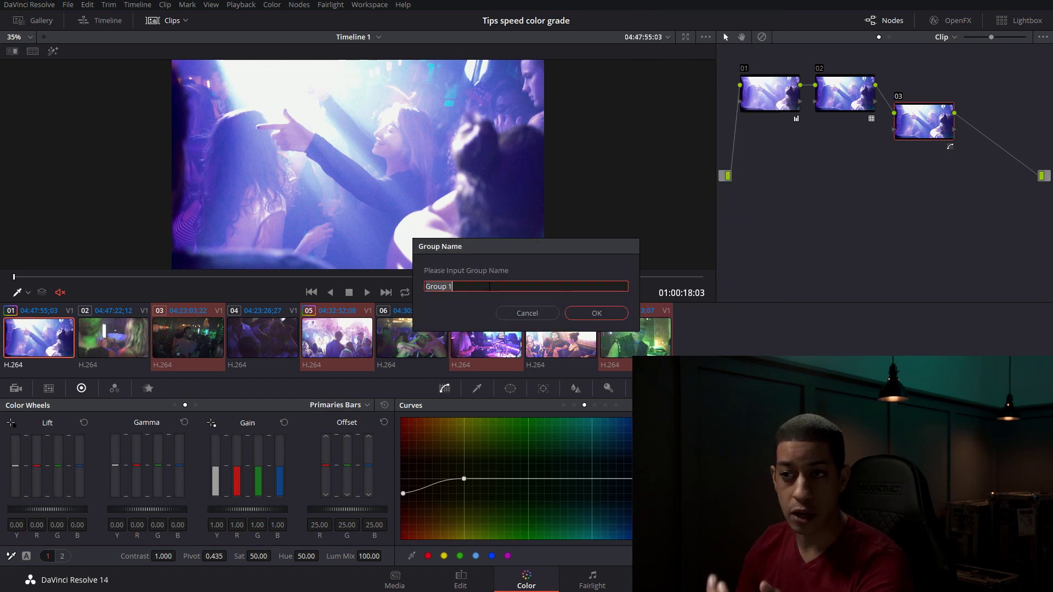
click(593, 313)
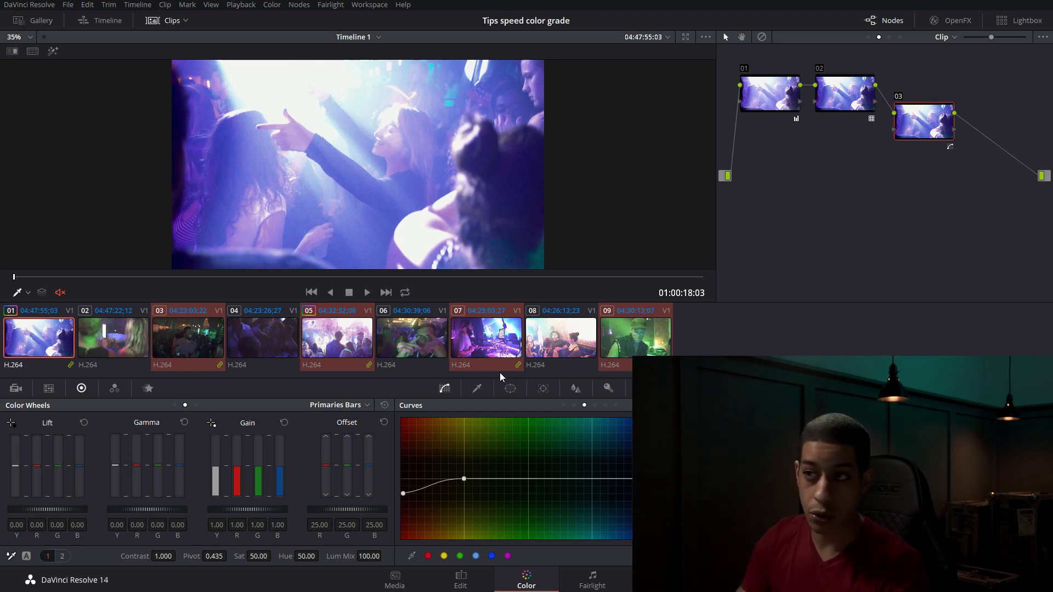
Switch clip 09's node graph to Group Post-Clip level and raise the group node's saturation to 89.87
click(654, 349)
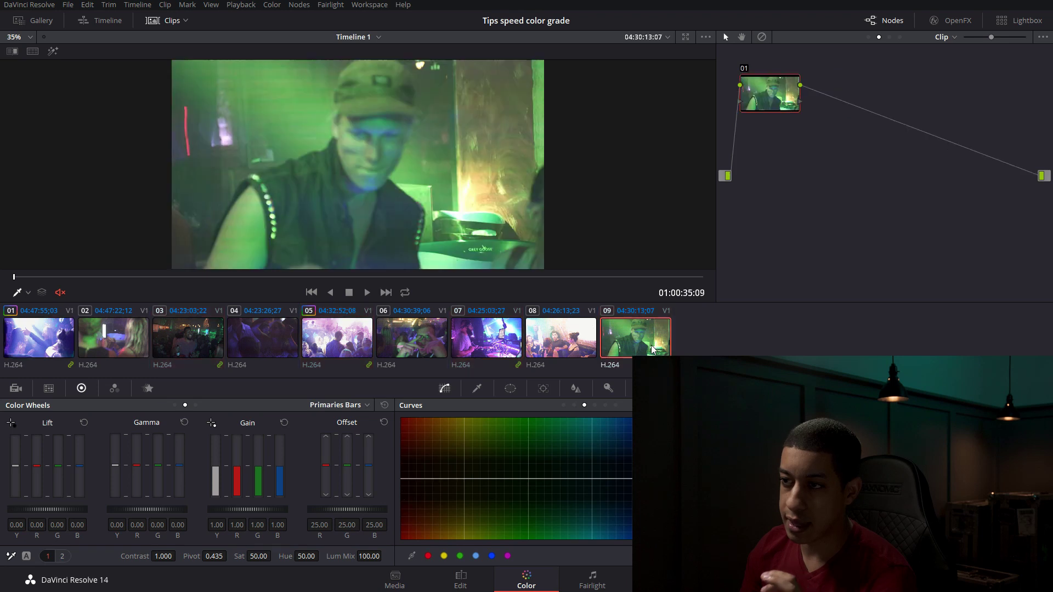
click(944, 37)
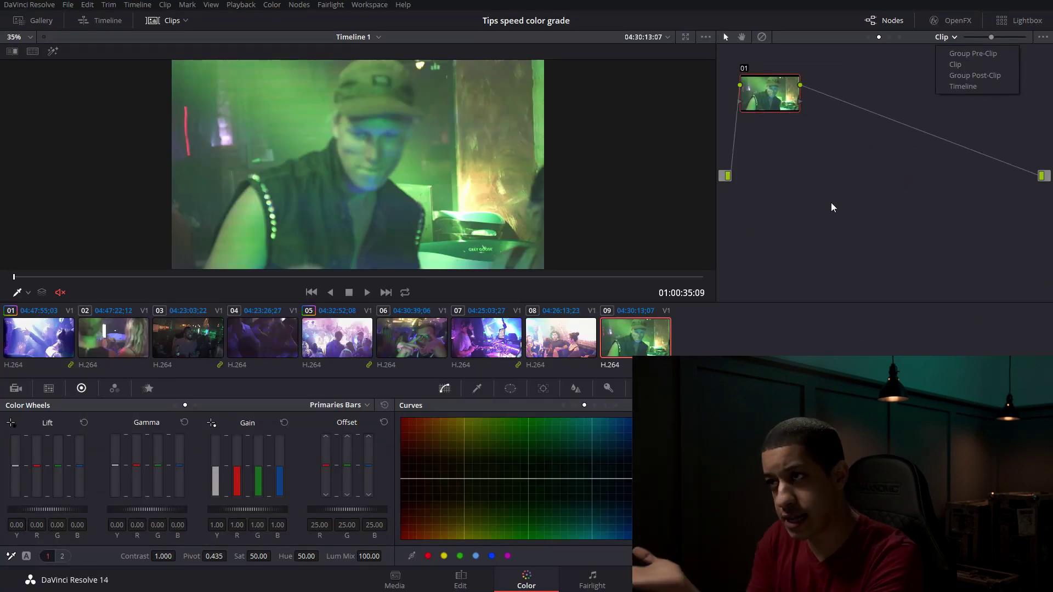
click(831, 206)
drag(773, 102, 786, 124)
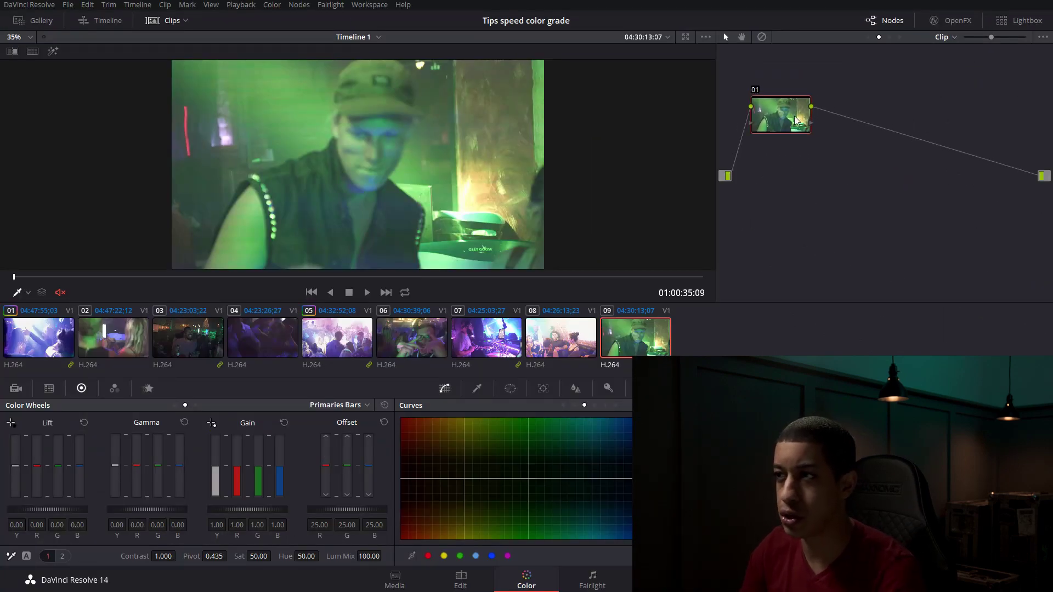
click(942, 38)
click(992, 77)
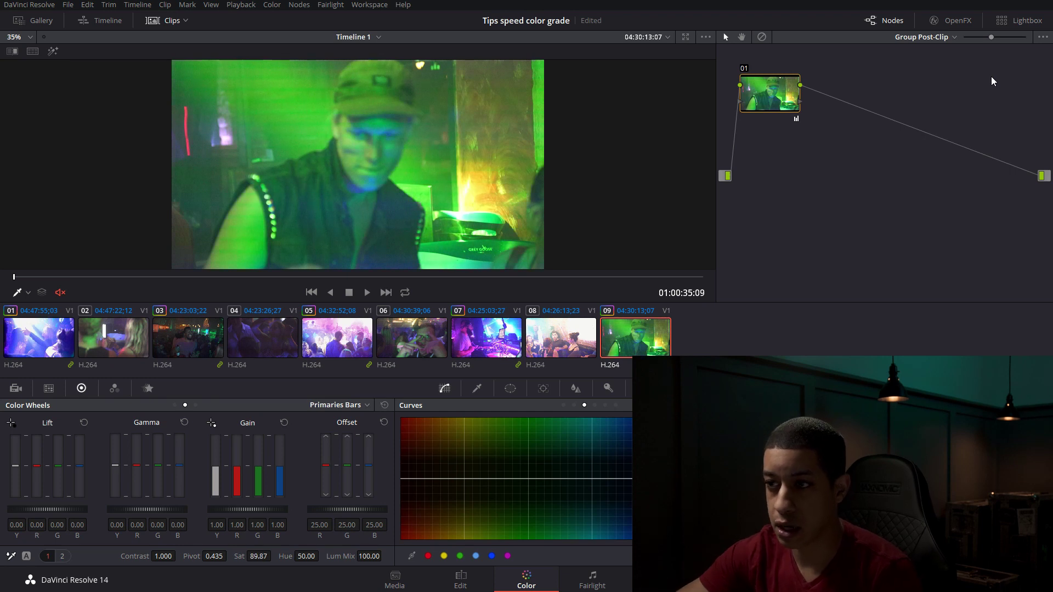
Look through clips 07 and 05 to examine how the Group Post-Clip grade affects them
click(510, 338)
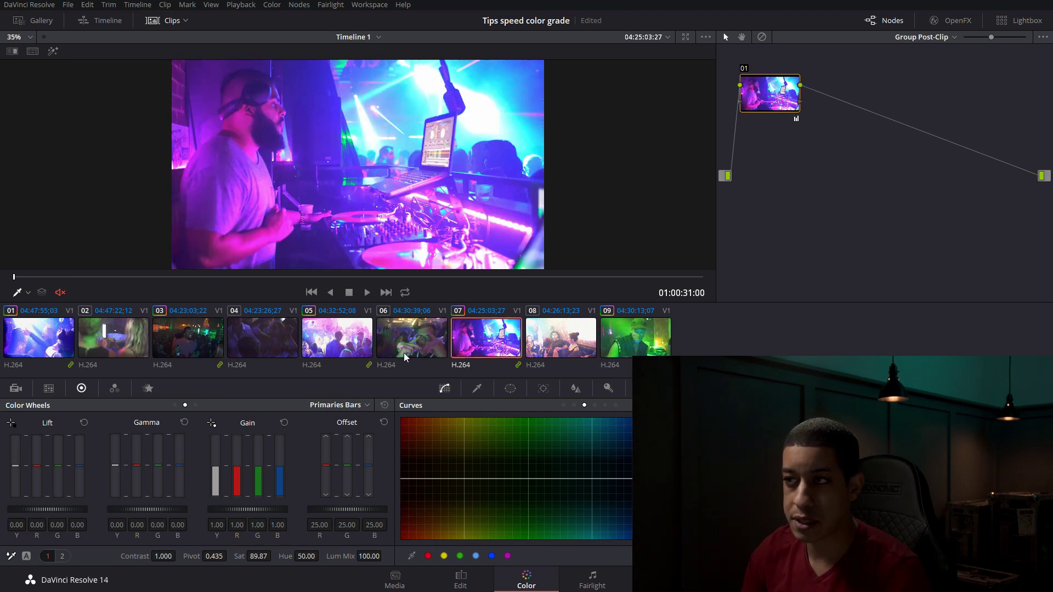
click(346, 336)
click(937, 40)
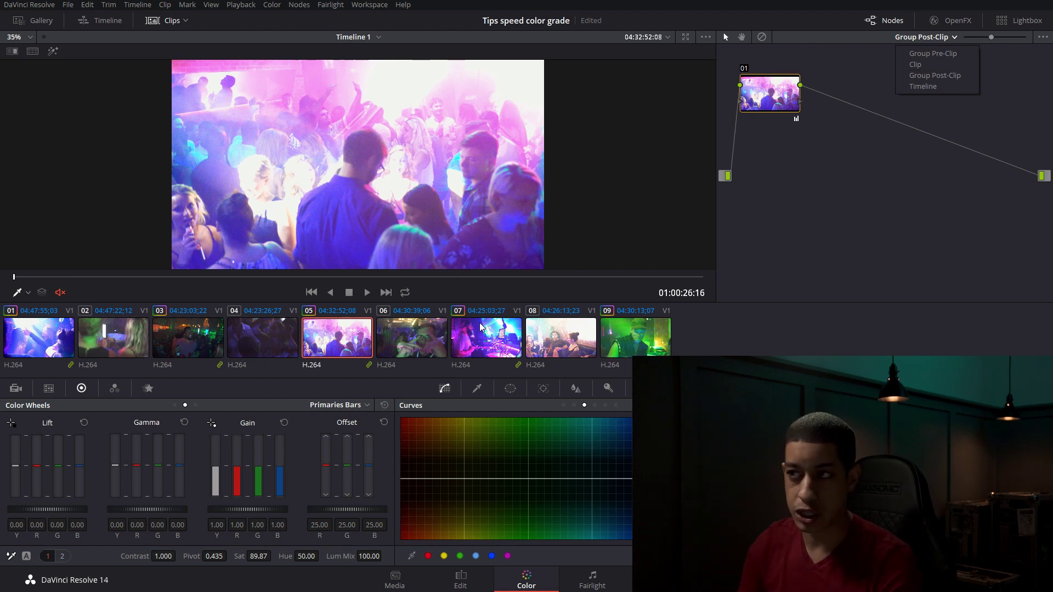
key(Escape)
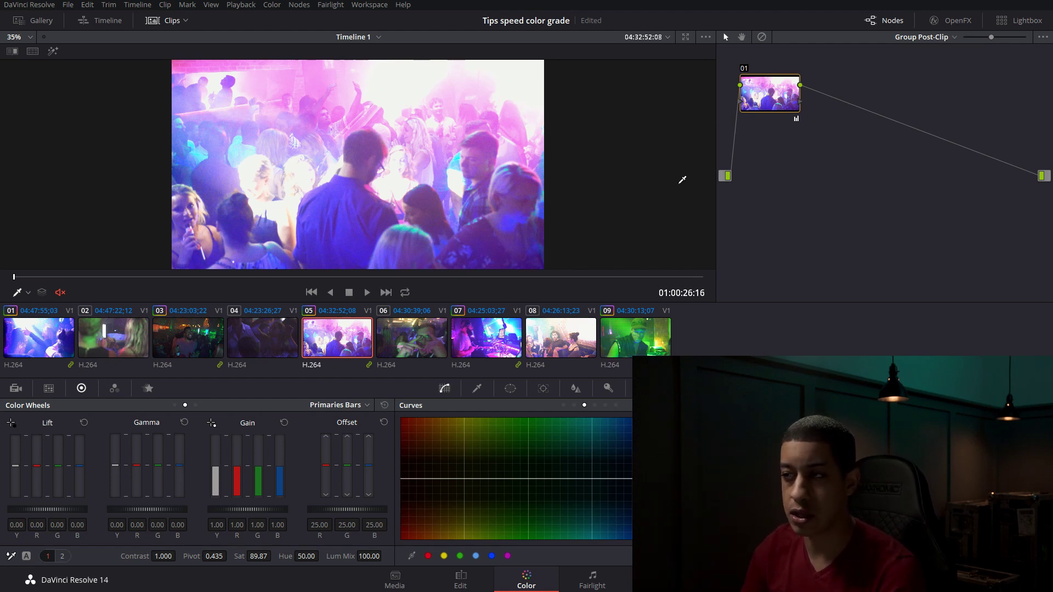
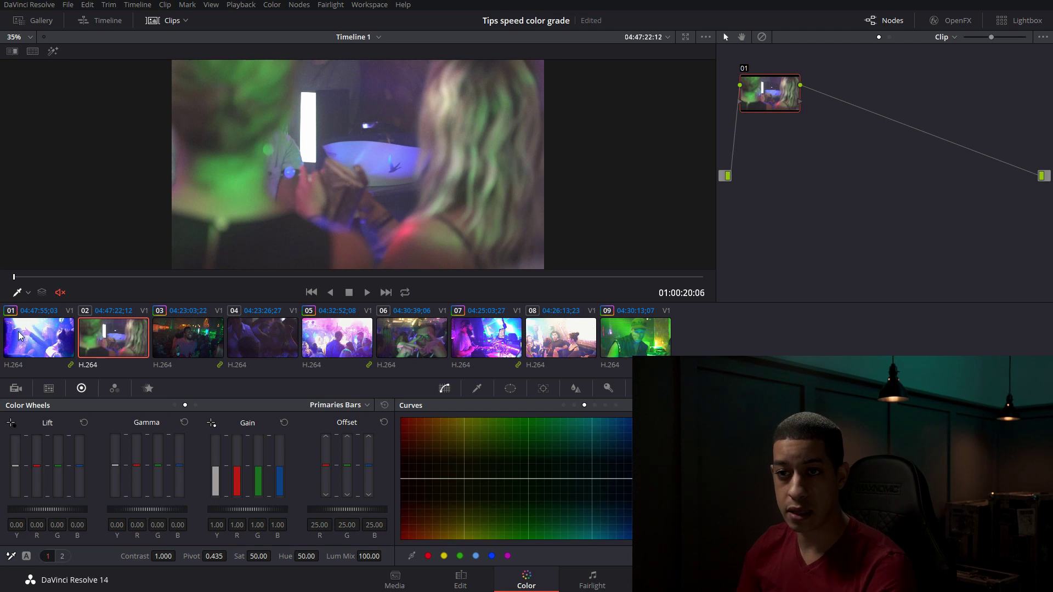
Darken clip 02 with lift Y -0.07 and gain Y 0.98, and add a serial node with the Osiris DELTA - Rec.709 3D LUT
click(48, 343)
click(99, 341)
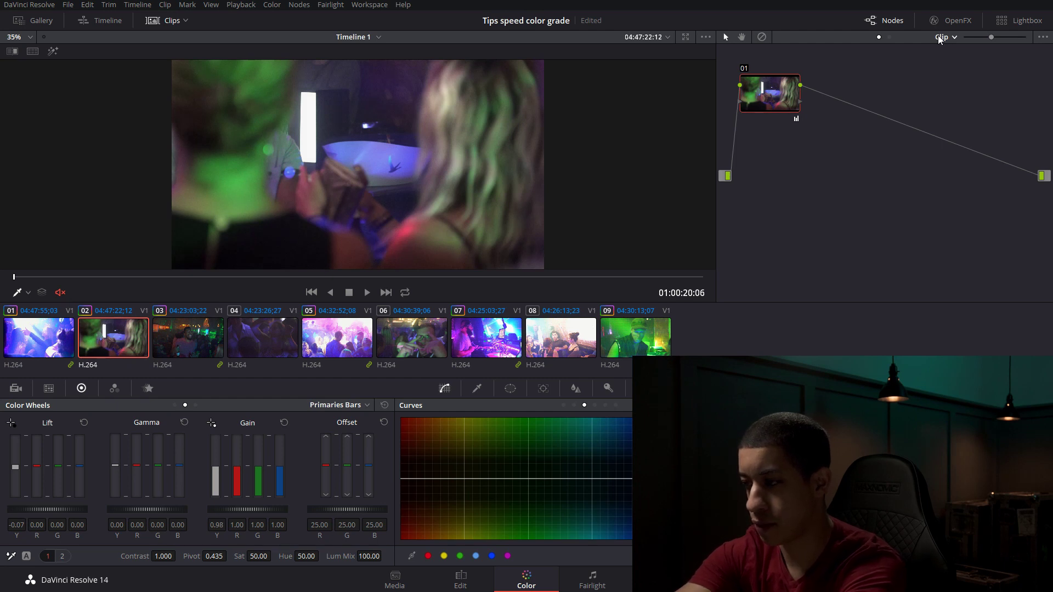
key(alt+s)
right_click(847, 91)
mouse_move(901, 214)
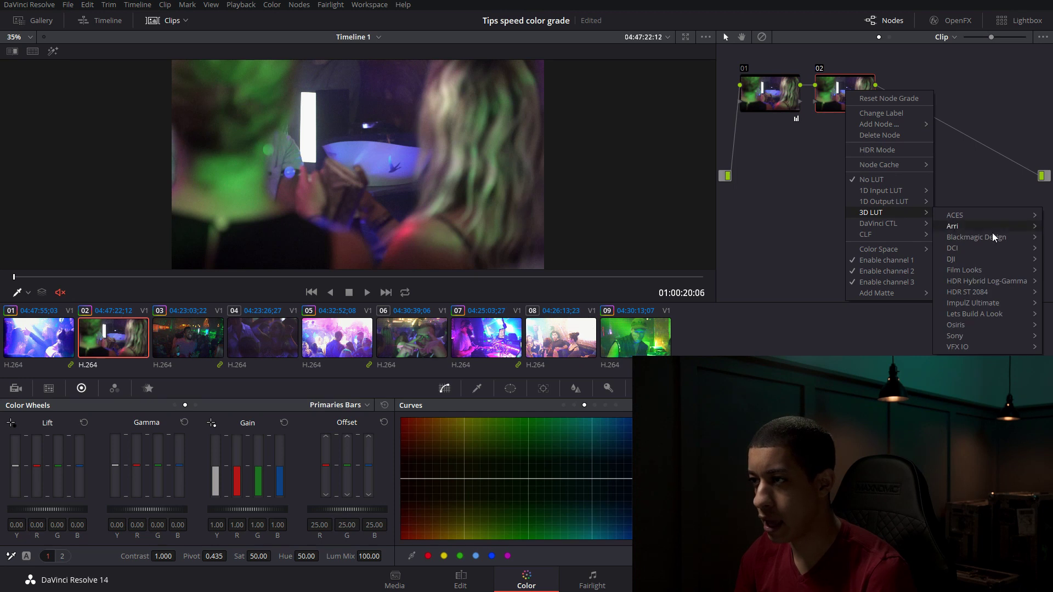
mouse_move(982, 325)
mouse_move(902, 338)
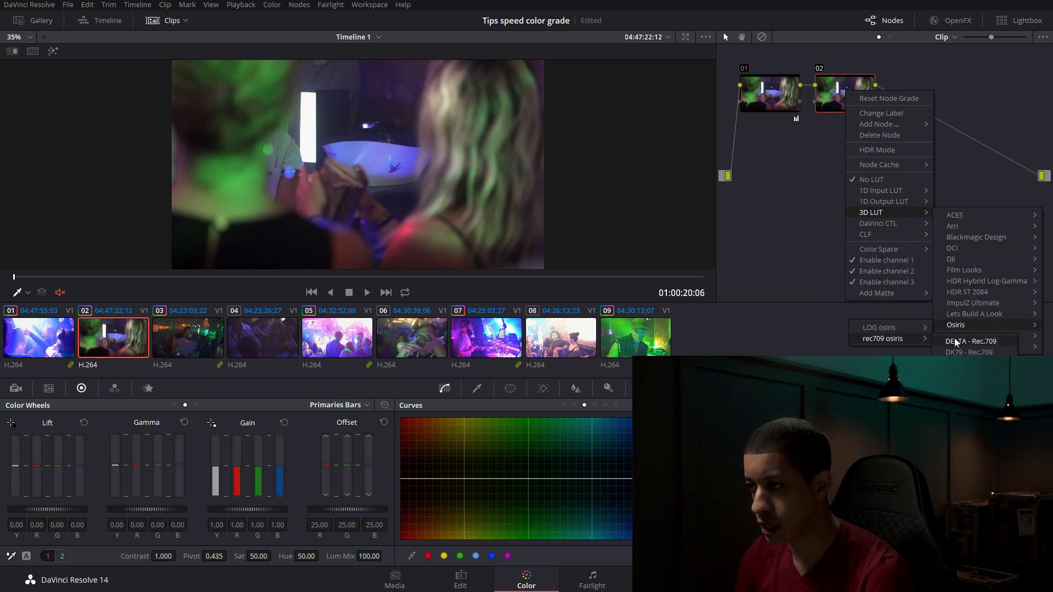
click(954, 341)
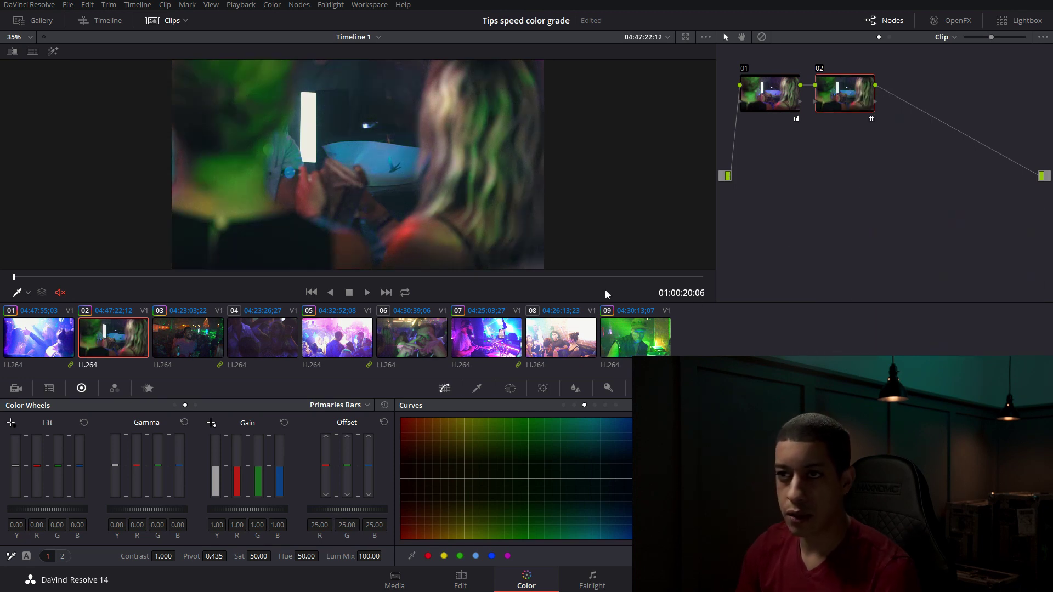
Add a third serial node to clip 02, fully desaturate its darkest tones with the Lum Vs Sat curve, and align it with the other nodes
drag(210, 278, 382, 294)
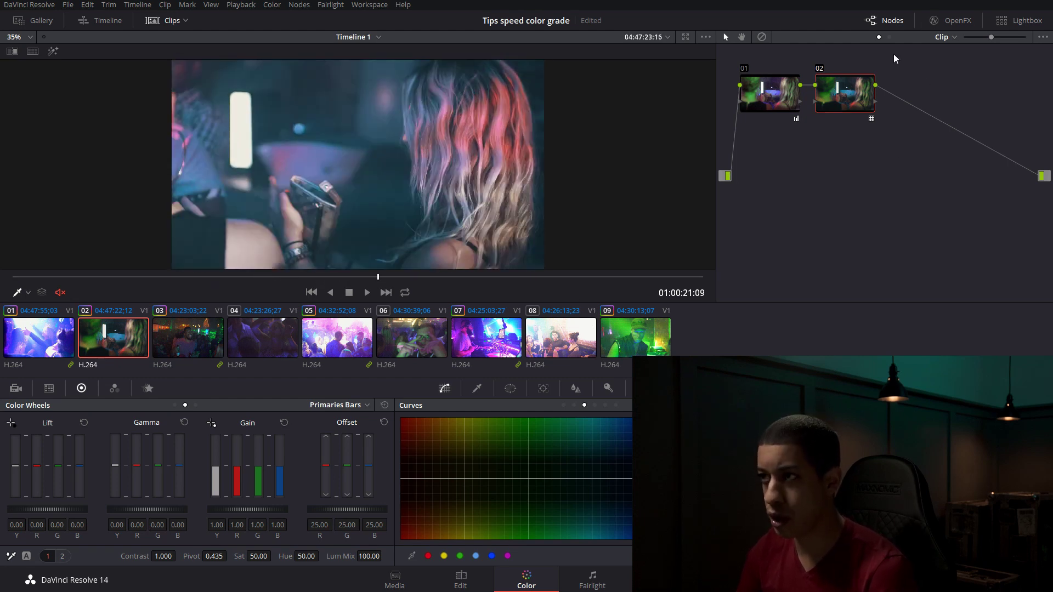
key(alt+s)
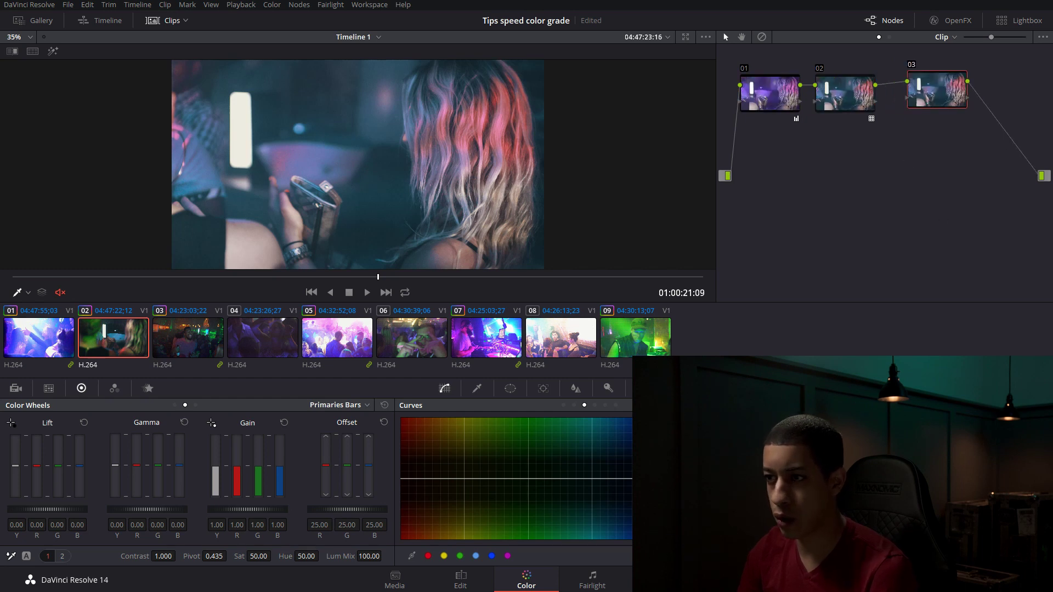
click(605, 404)
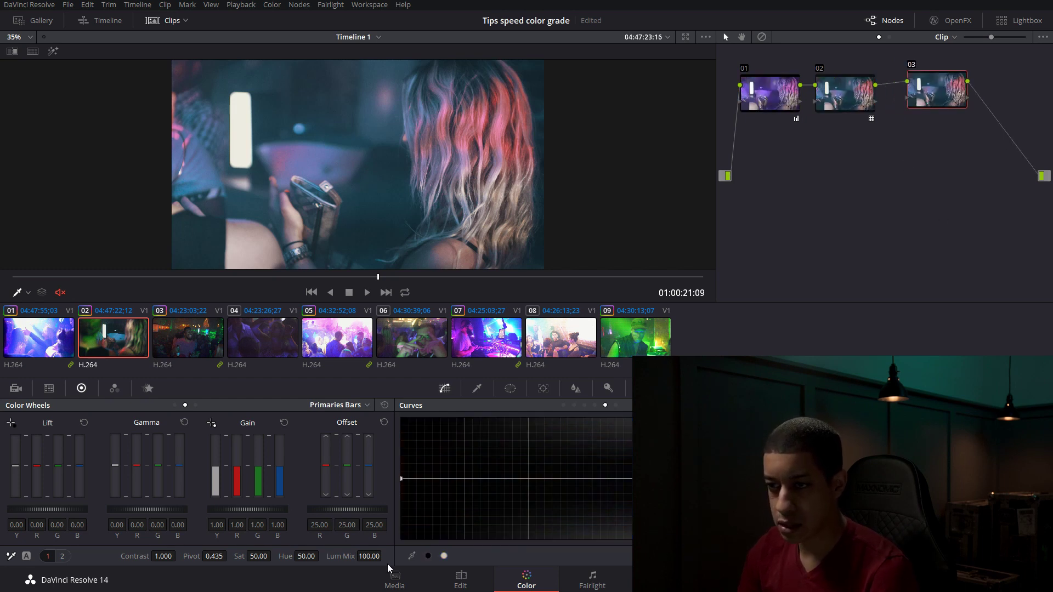
drag(402, 485, 403, 539)
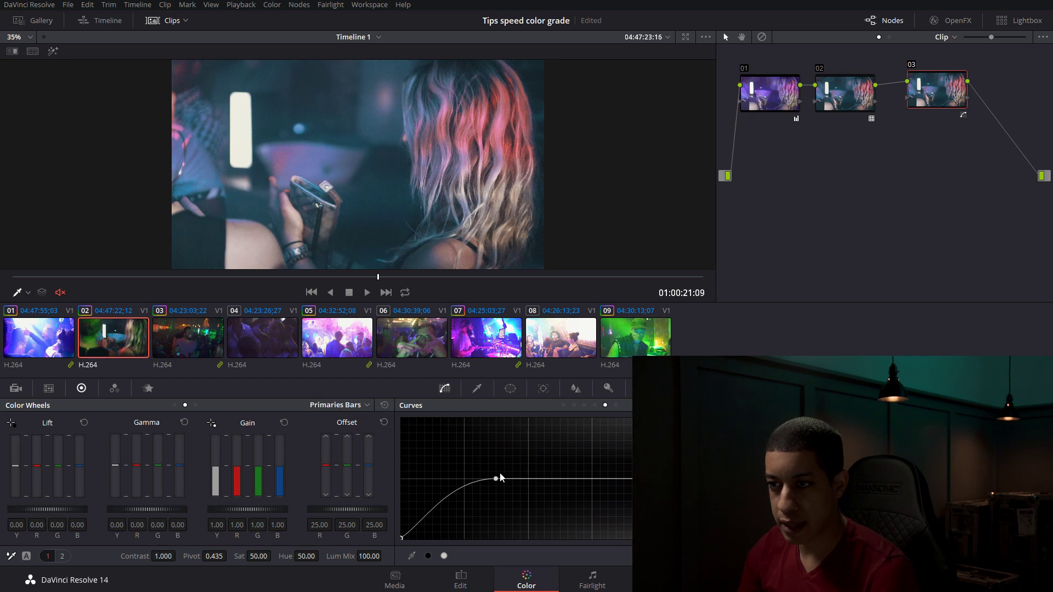
drag(496, 480, 502, 479)
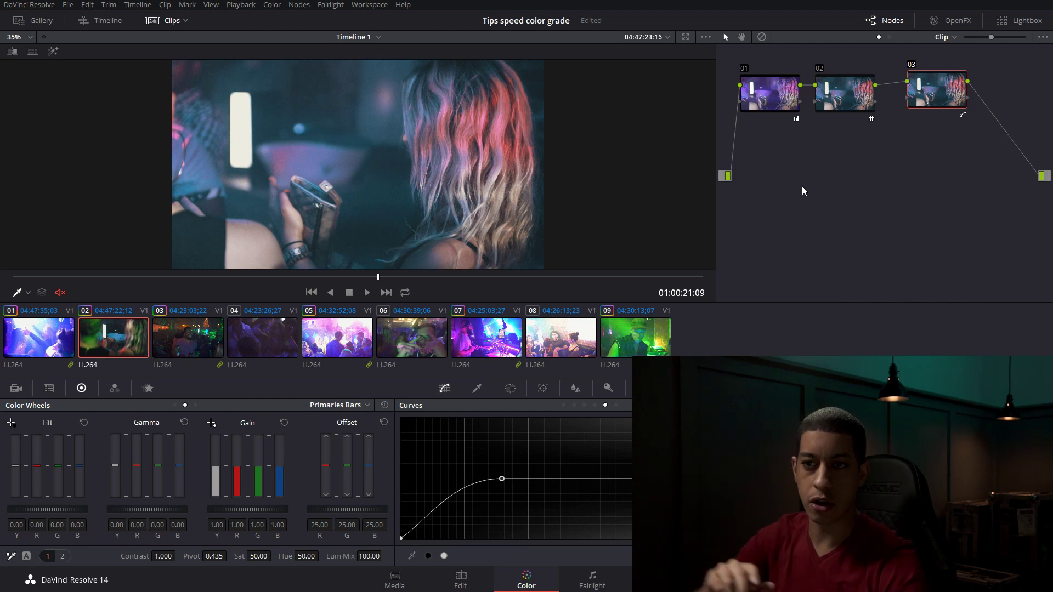
drag(936, 80, 926, 85)
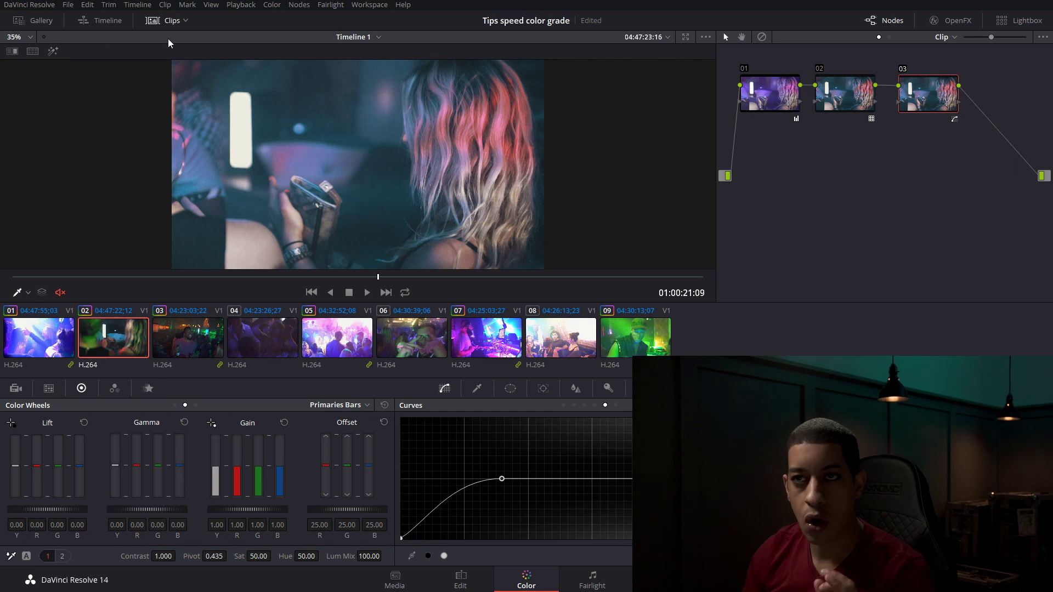
Show the gallery and grab a still of clip 02's grade into the Stills 1 album
click(48, 22)
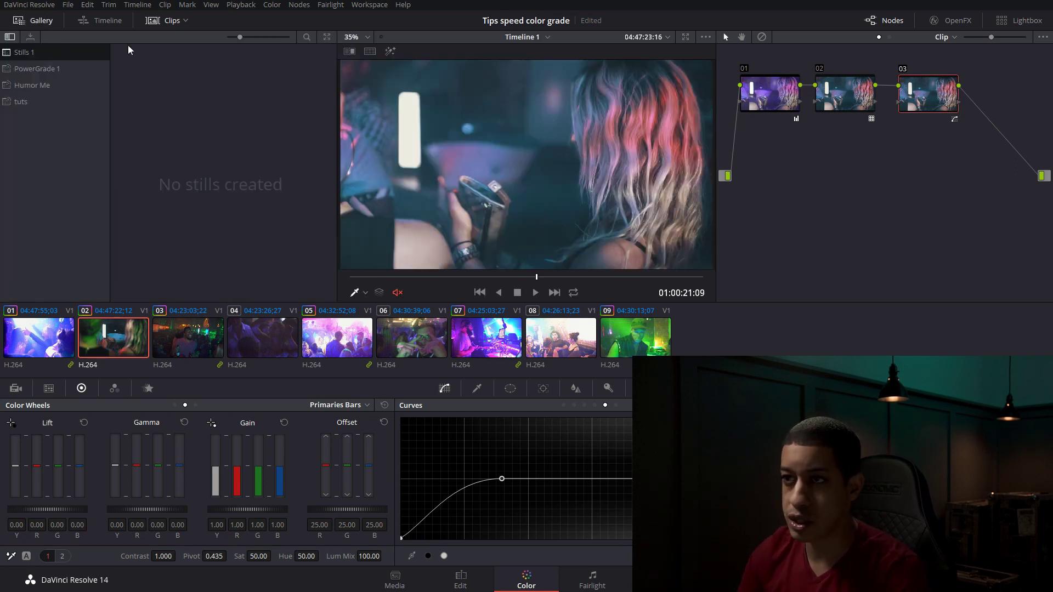
right_click(513, 156)
click(551, 164)
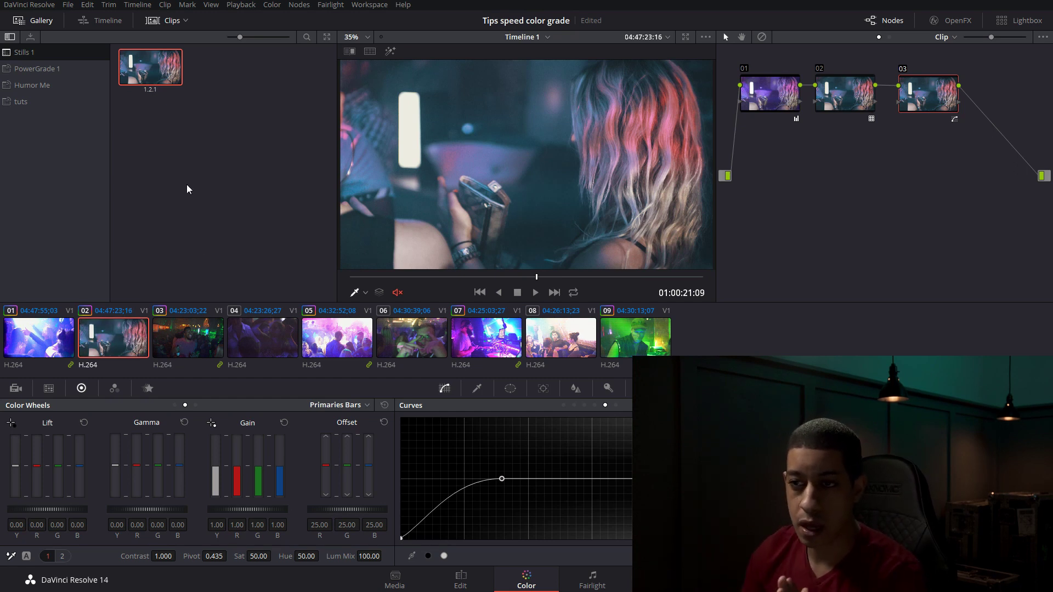
Apply the grade from still 1.2.1 to clip 06 and scrub through the clip to check it
click(412, 343)
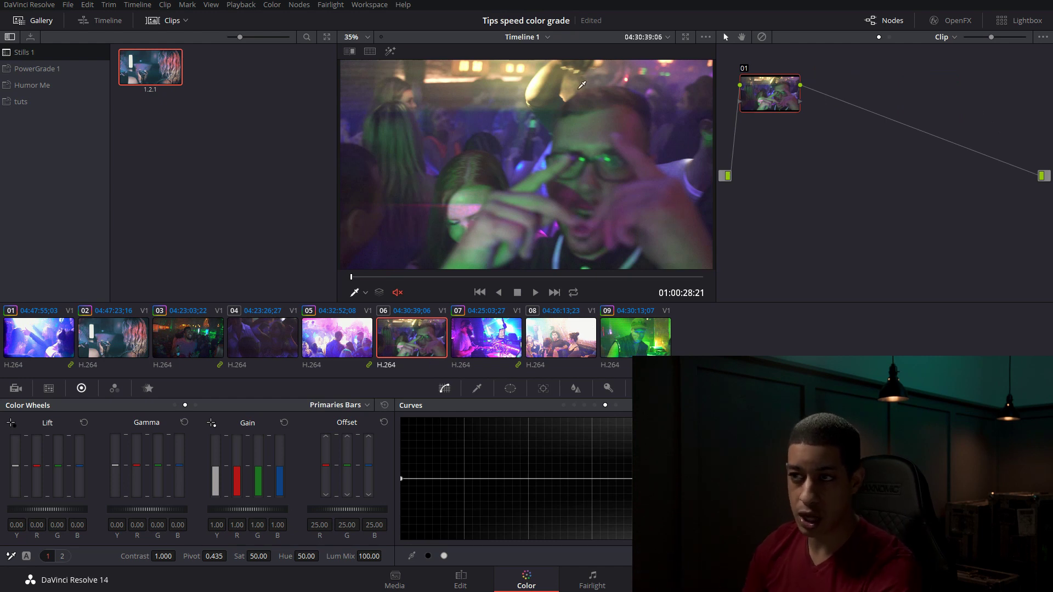
double_click(169, 81)
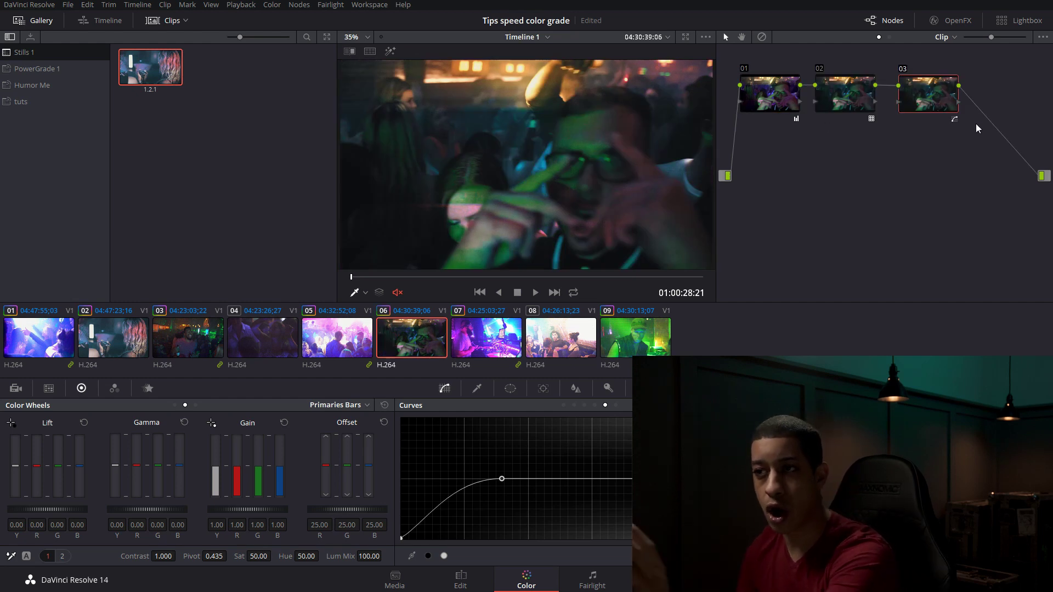
drag(356, 278, 549, 274)
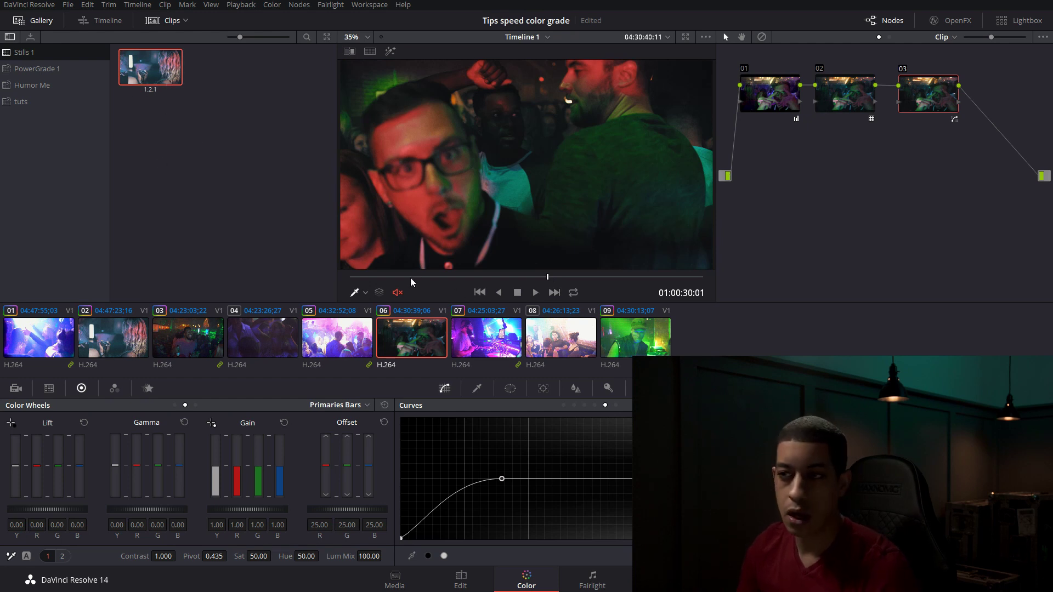
drag(510, 277, 478, 277)
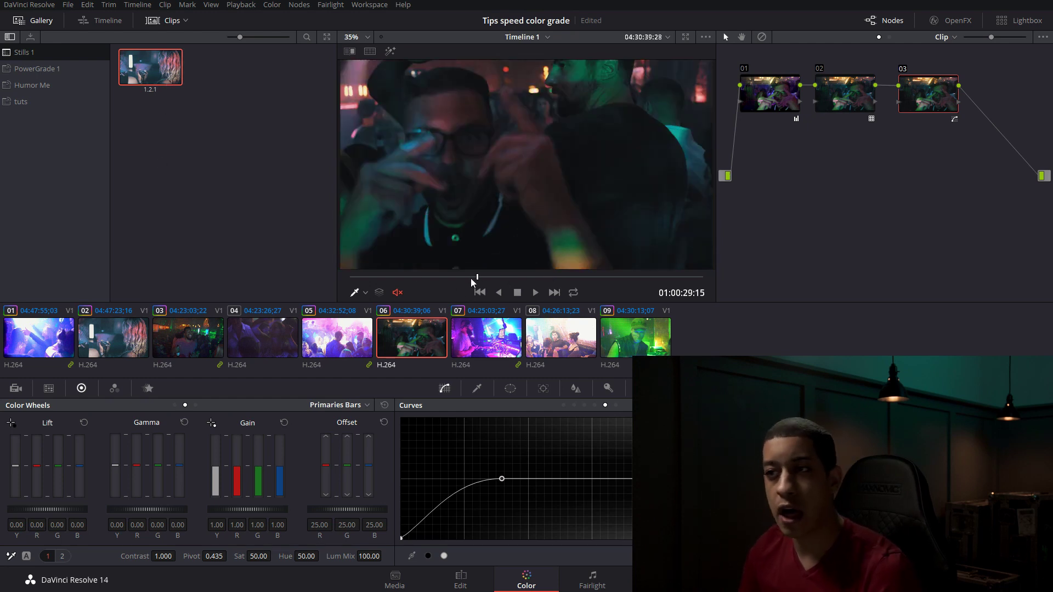
Compare clip 06 with still 1.2.1 in a reference wipe, shifting the divider and trying the horizontal and vertical wipe styles
right_click(155, 65)
click(196, 88)
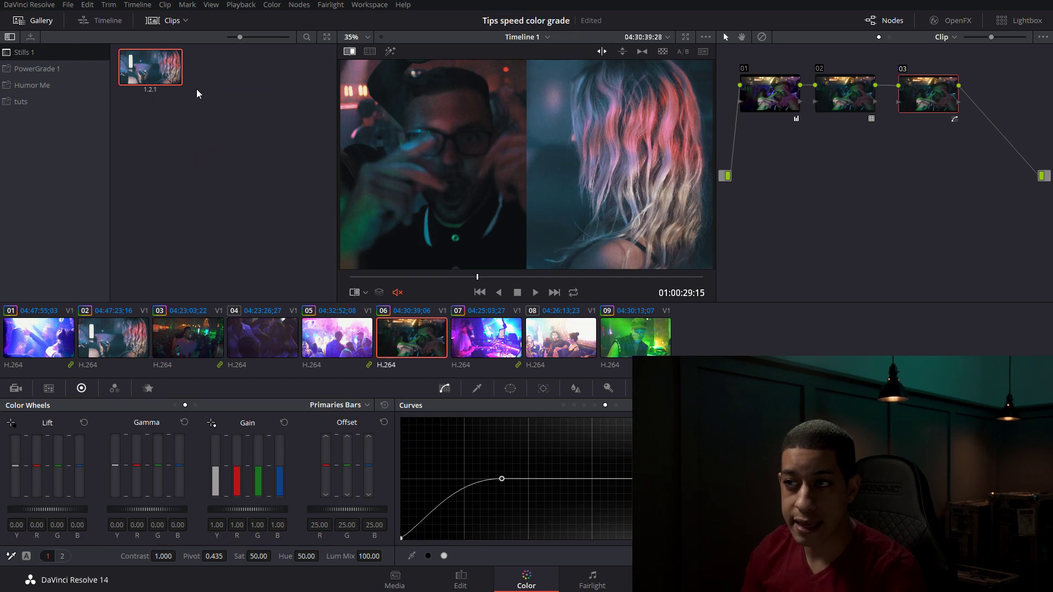
drag(527, 216, 560, 211)
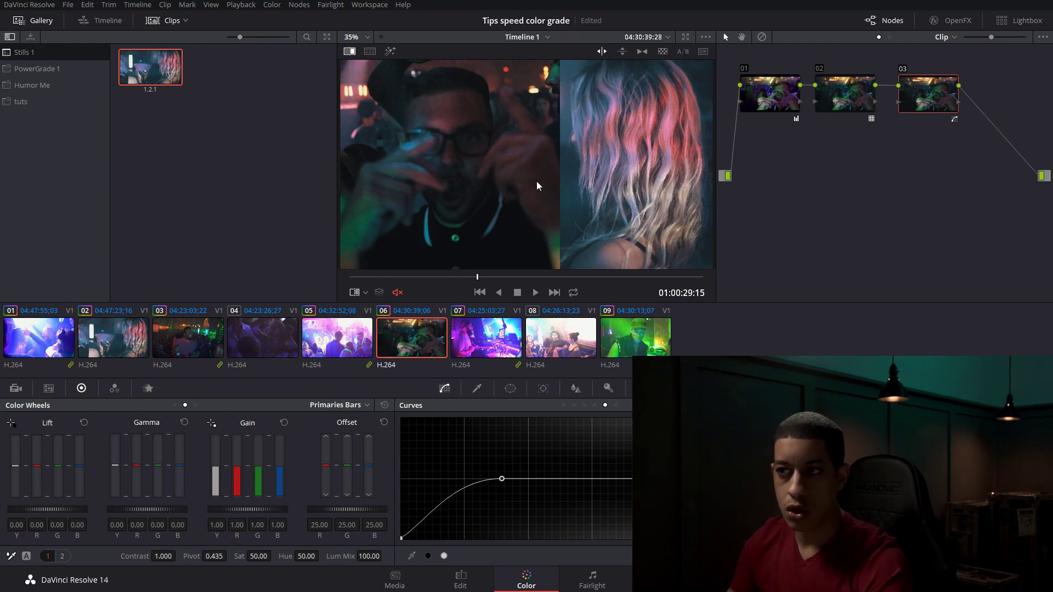
drag(561, 206, 288, 180)
click(623, 52)
click(598, 51)
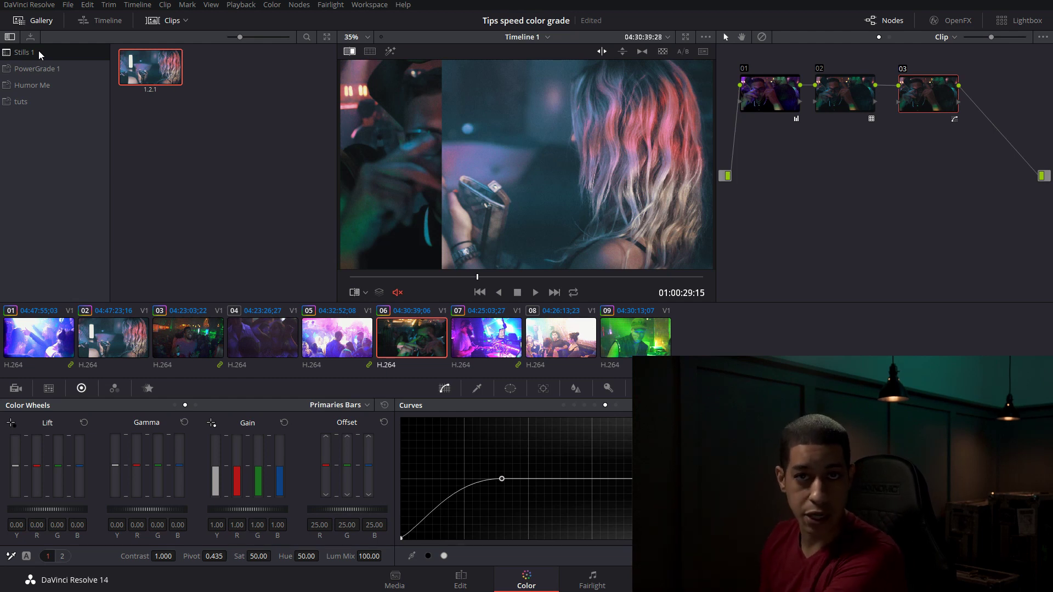
Clear clip 06's nodes and the reference wipe, and apply the grade from still 1.5.1 in the tuts album
click(22, 102)
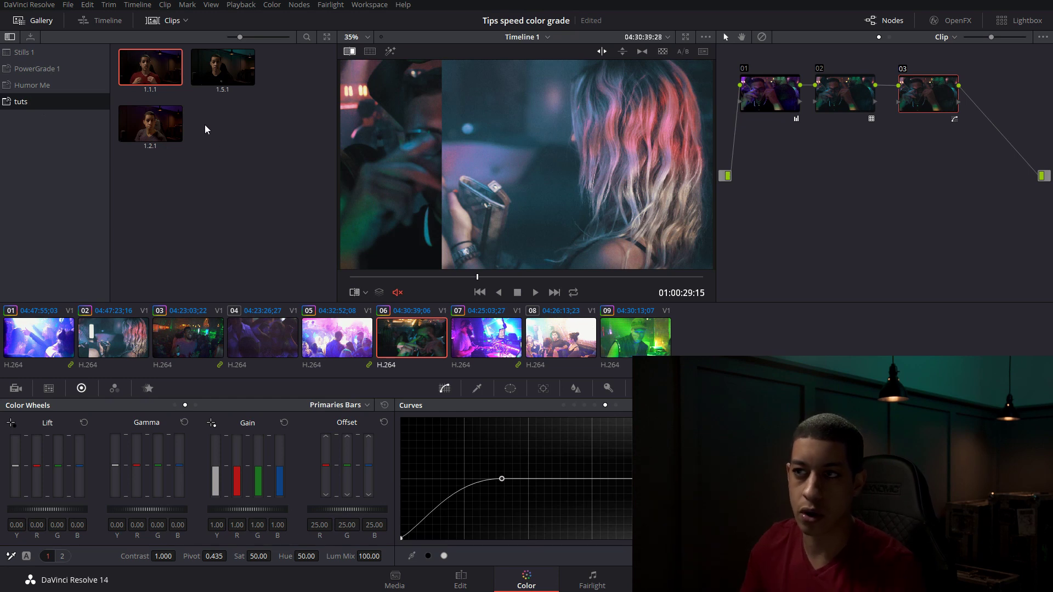
key(ctrl+a)
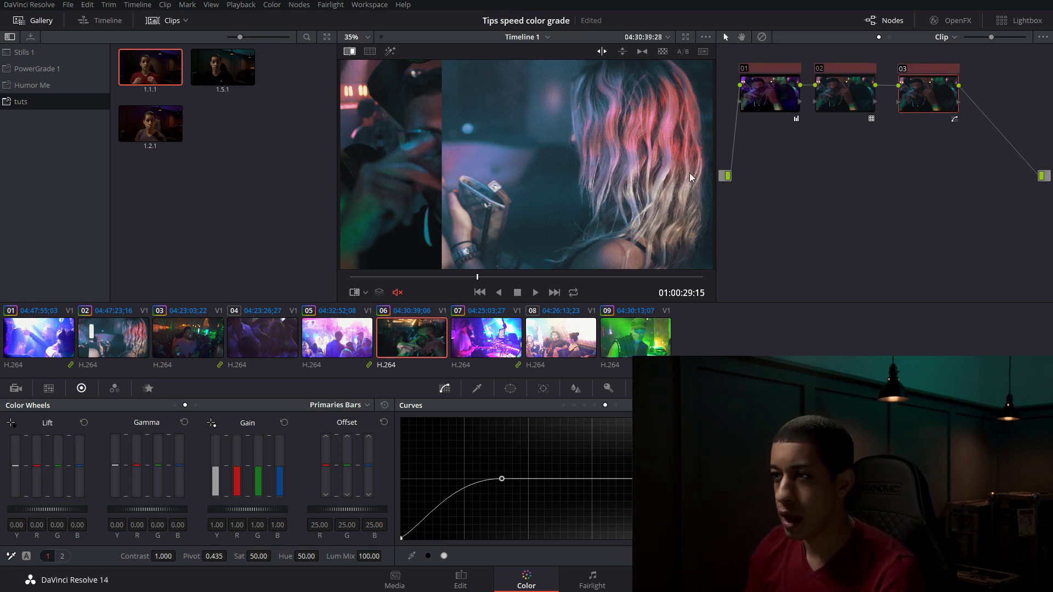
key(Delete)
key(alt+s)
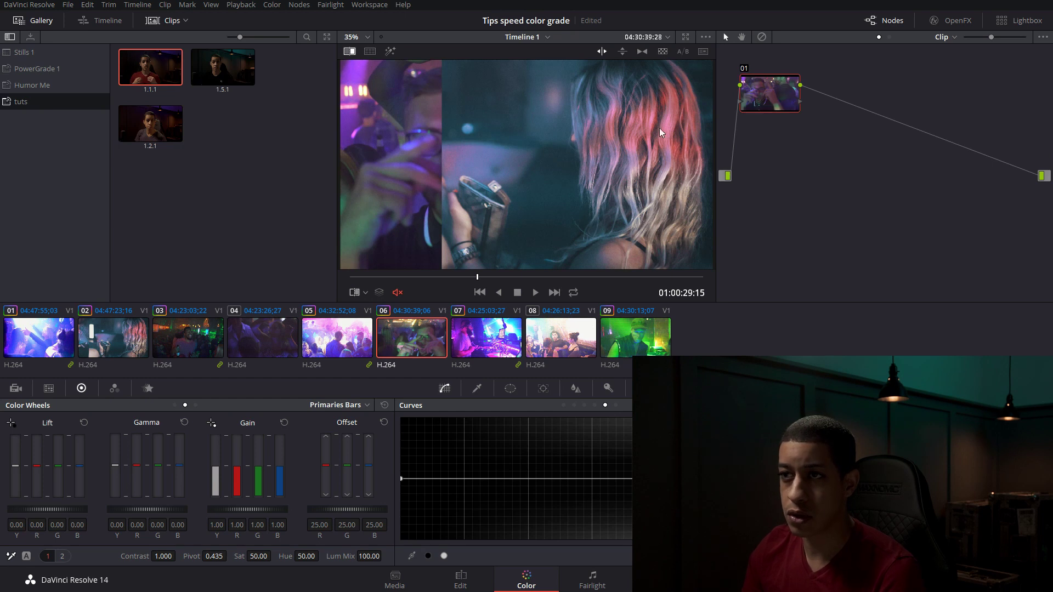
click(350, 52)
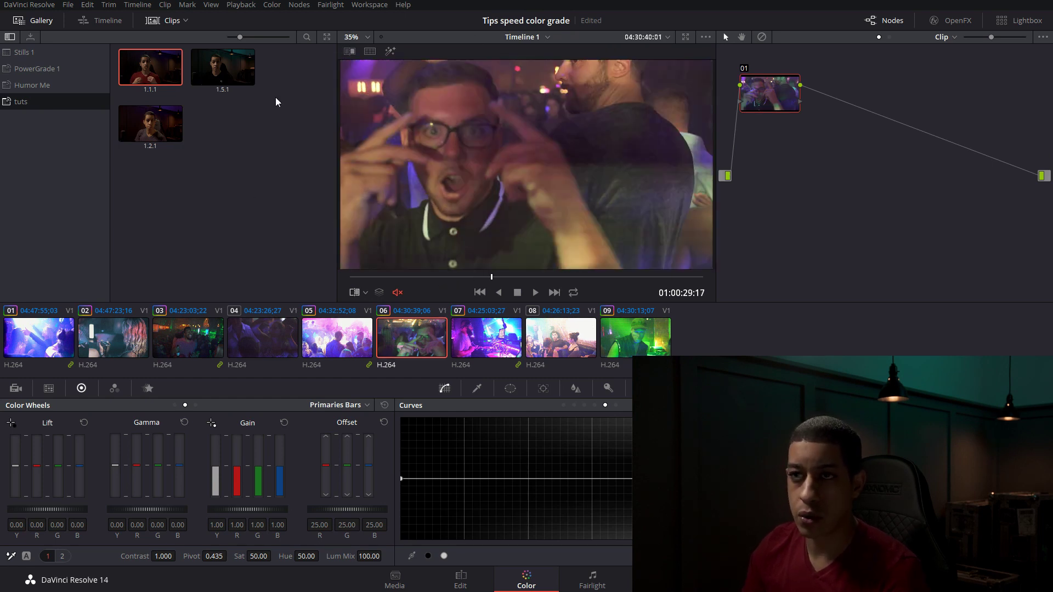
middle_click(221, 60)
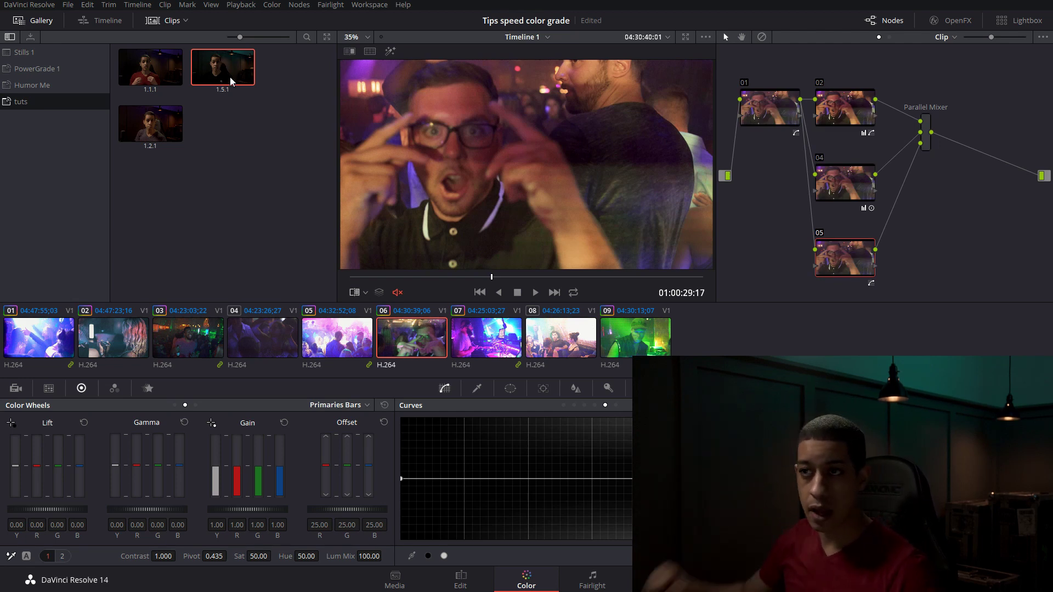
click(576, 278)
drag(580, 281, 365, 277)
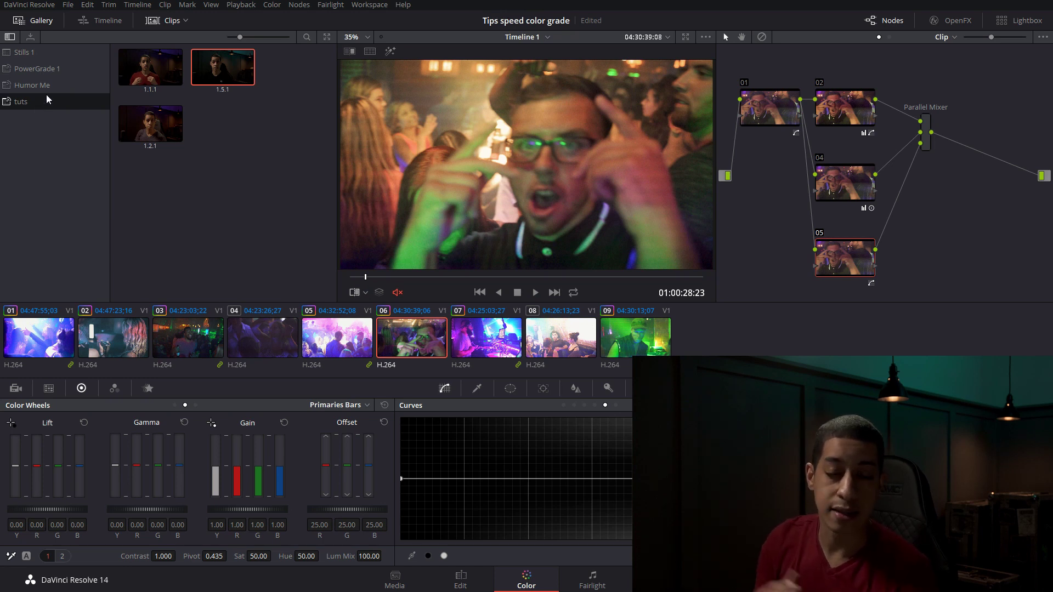
Add a new still album and a new PowerGrade album to the gallery
click(55, 51)
right_click(44, 172)
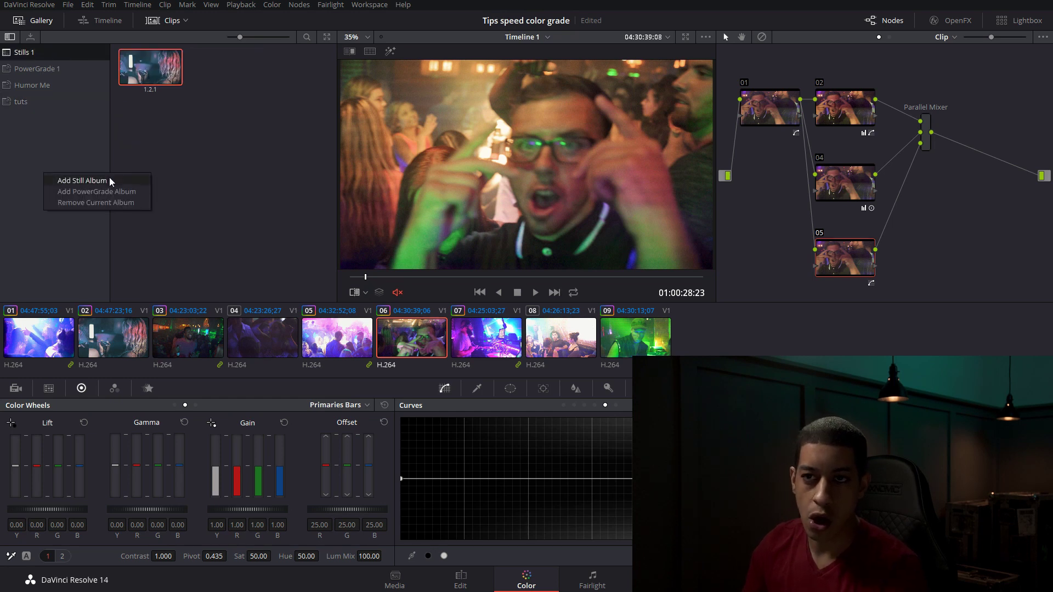
click(113, 179)
right_click(44, 158)
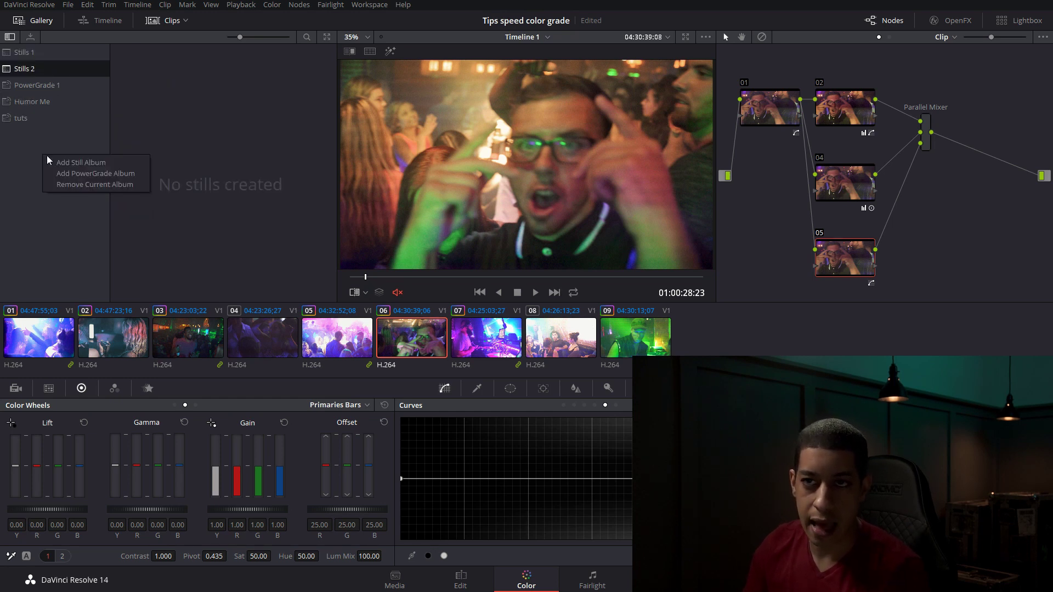
click(134, 175)
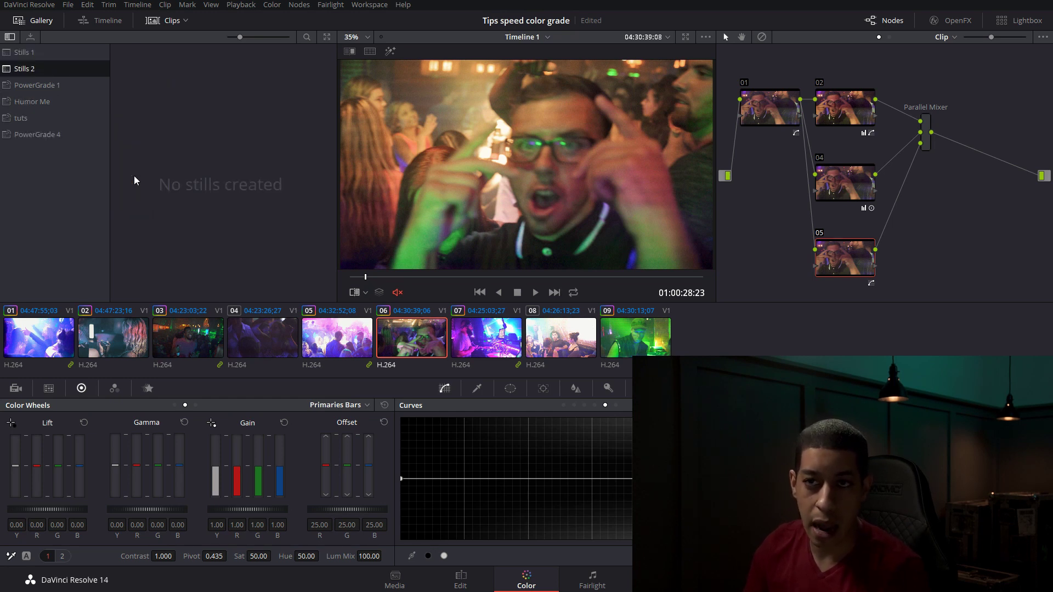
Copy still 1.2.1 from the Stills 1 album into the PowerGrade 4 album and open that album
click(22, 52)
drag(150, 67, 52, 137)
click(48, 135)
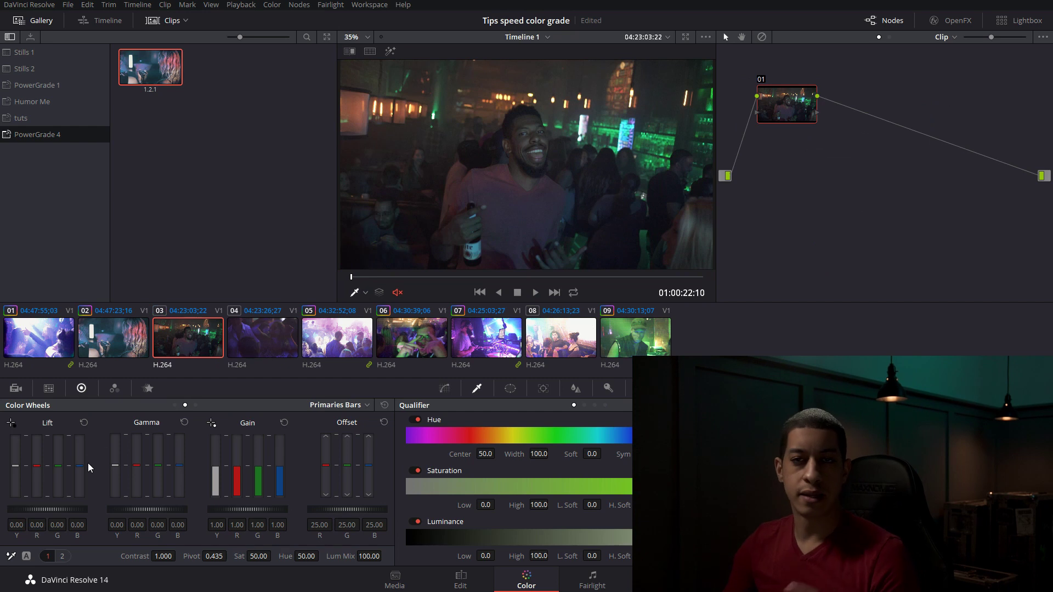
Try clip 01's grade on clip 03, and delete all three of the copied nodes
middle_click(57, 346)
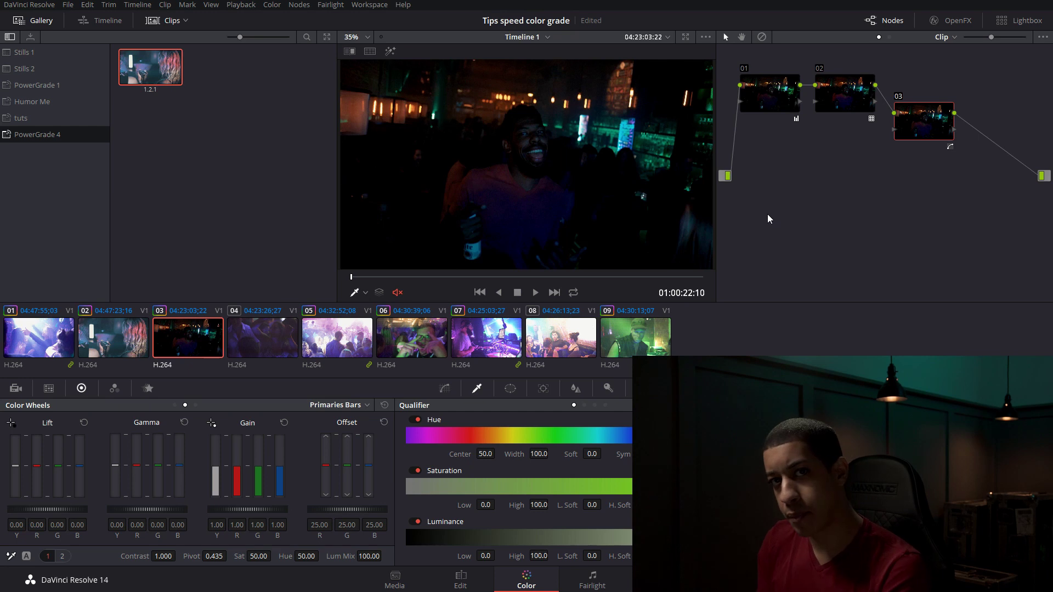
drag(967, 53, 758, 134)
key(Delete)
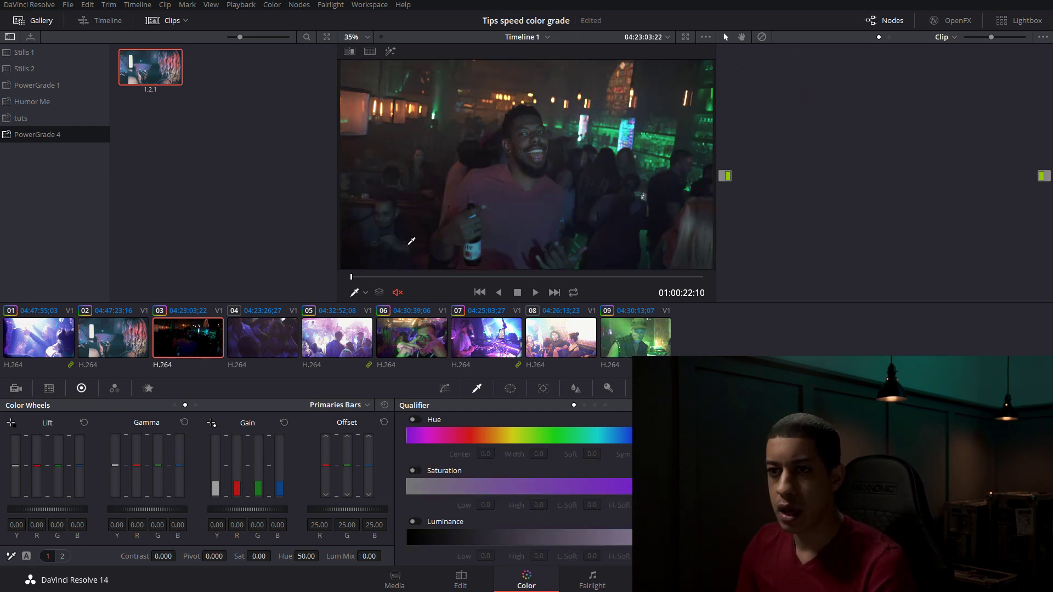
Grab a still of clip 01's grade into the PowerGrade 4 album
click(53, 344)
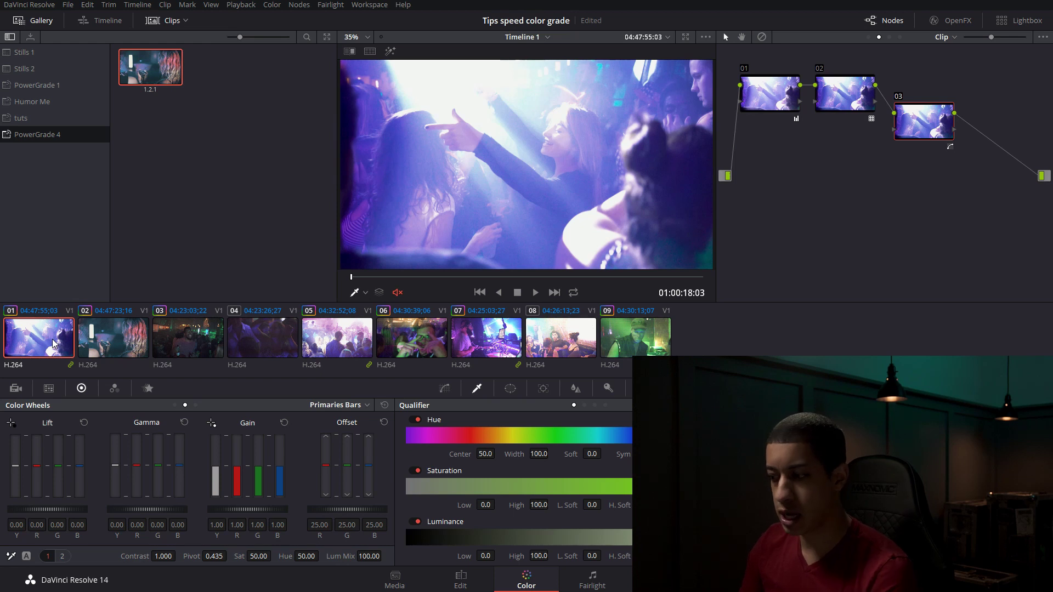
key(ctrl+alt+g)
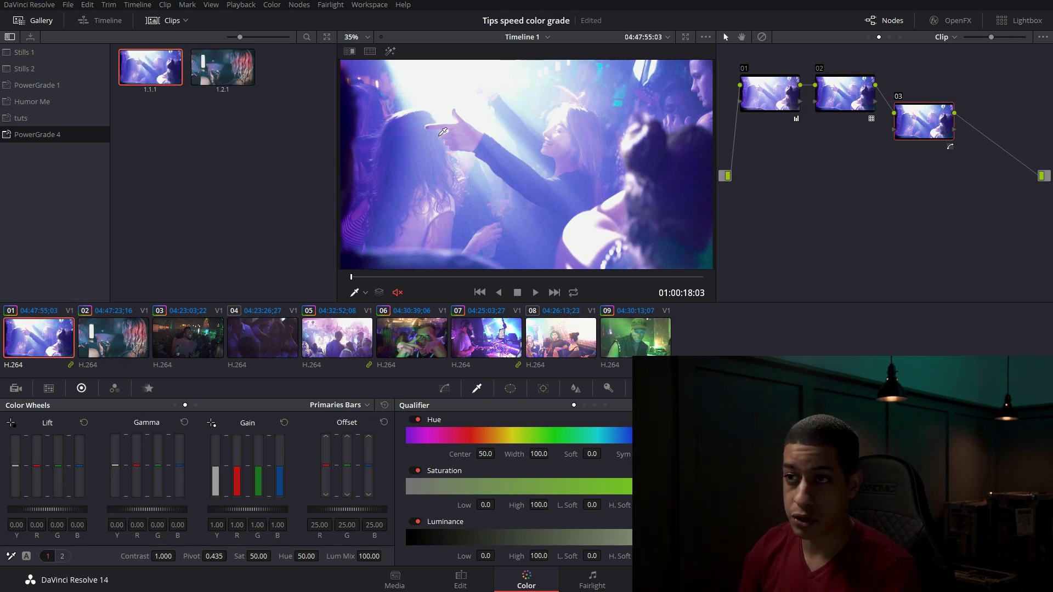
right_click(446, 150)
click(172, 289)
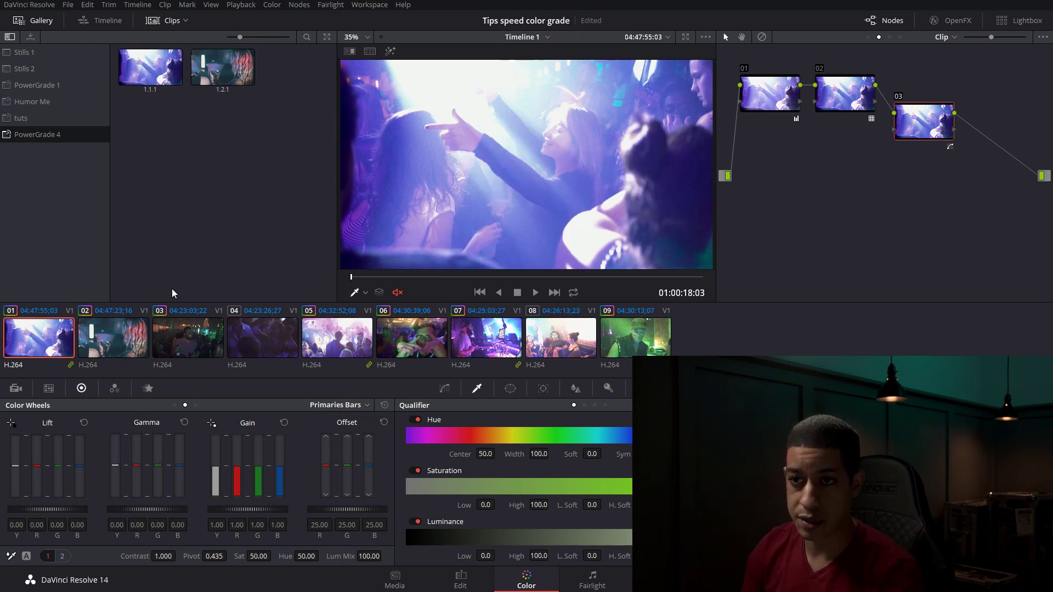
Apply Auto Color to the first node of clip 03 and add a serial node after it
click(199, 337)
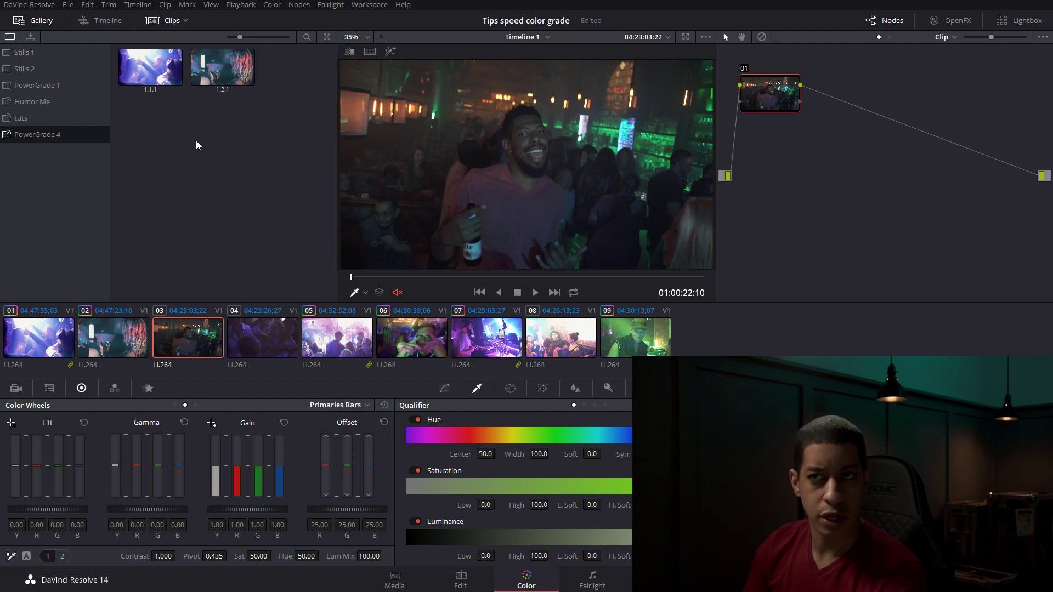
drag(771, 108, 778, 116)
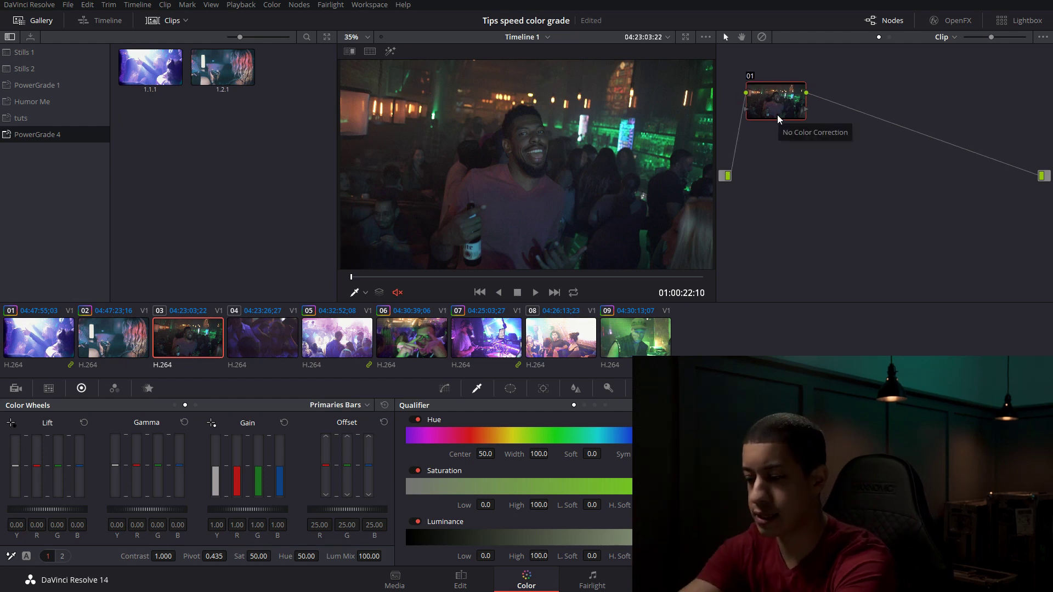
key(alt+shift+c)
key(alt+shift+c)
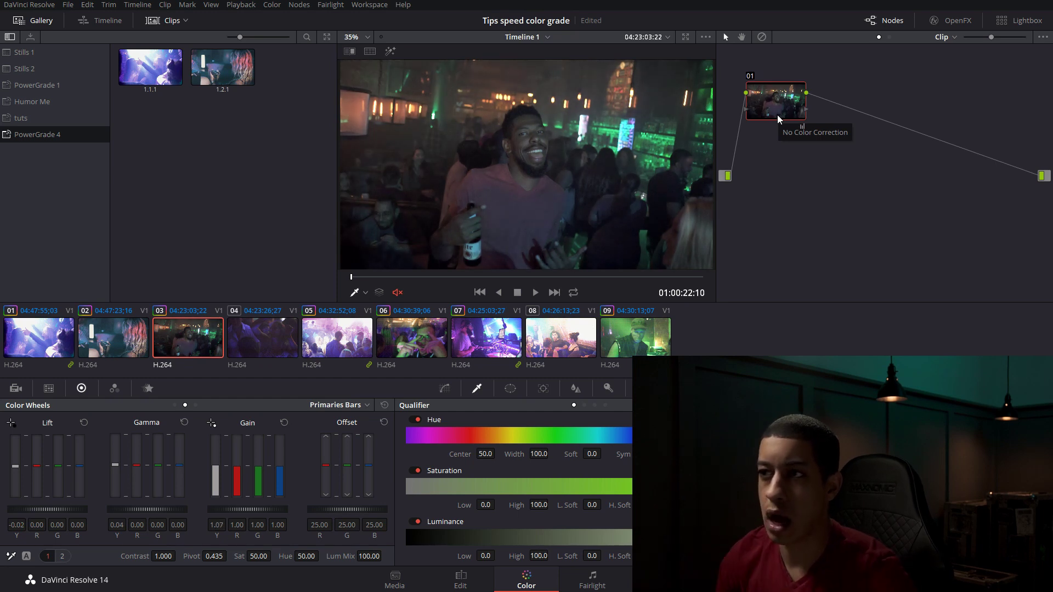
key(alt+s)
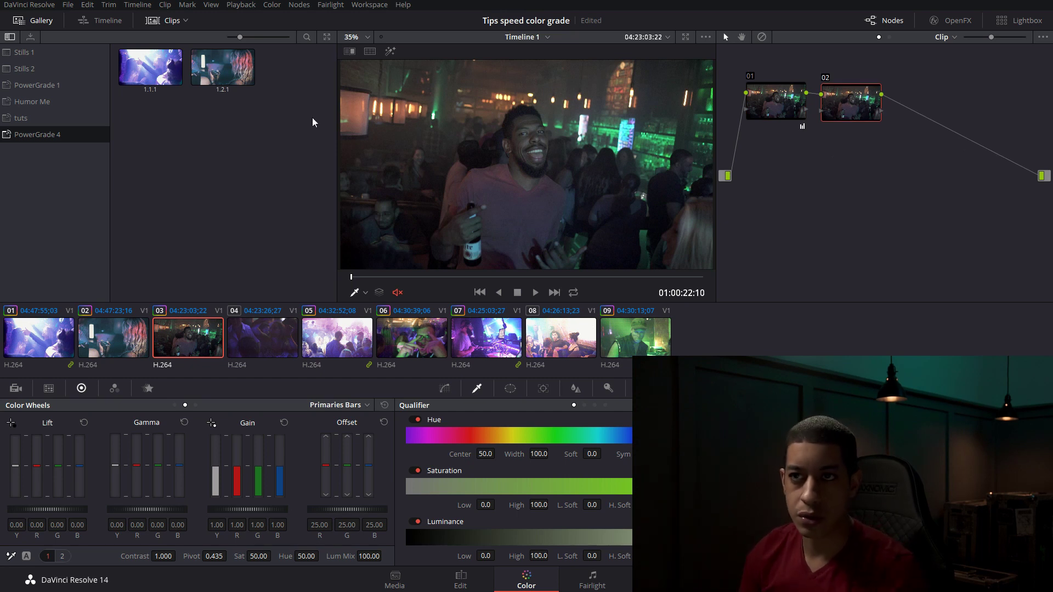
Display the node graph of still 1.1.1 and move its window clear of clip 03's nodes
click(149, 80)
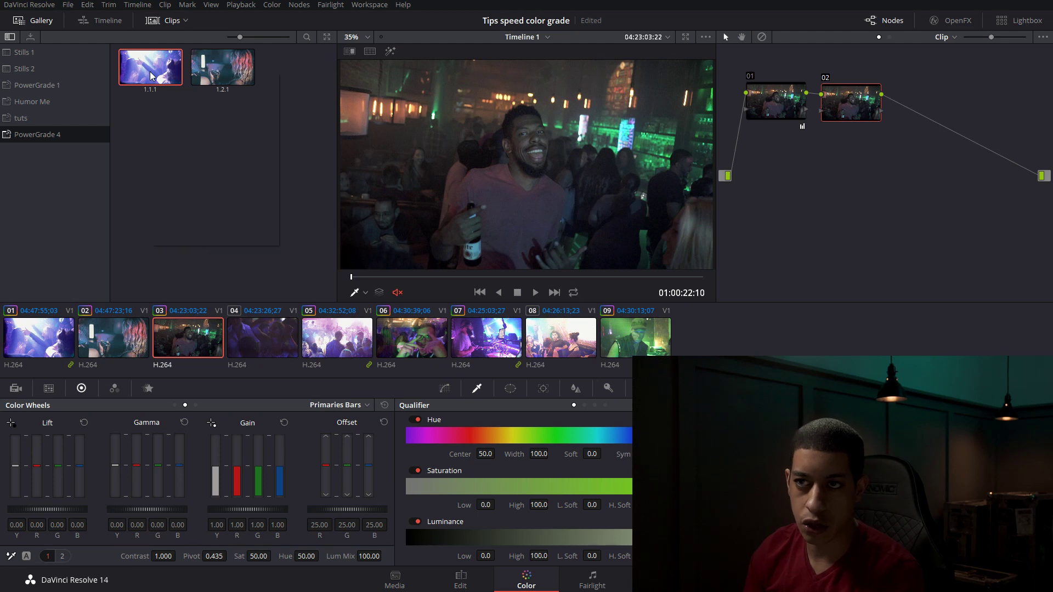
right_click(150, 72)
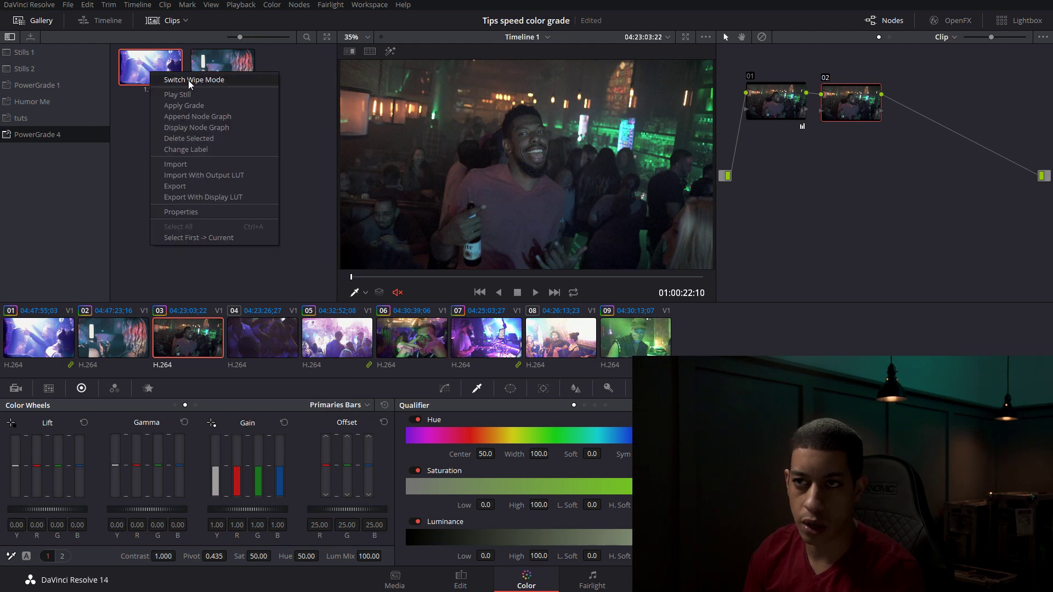
click(235, 127)
drag(403, 151, 282, 225)
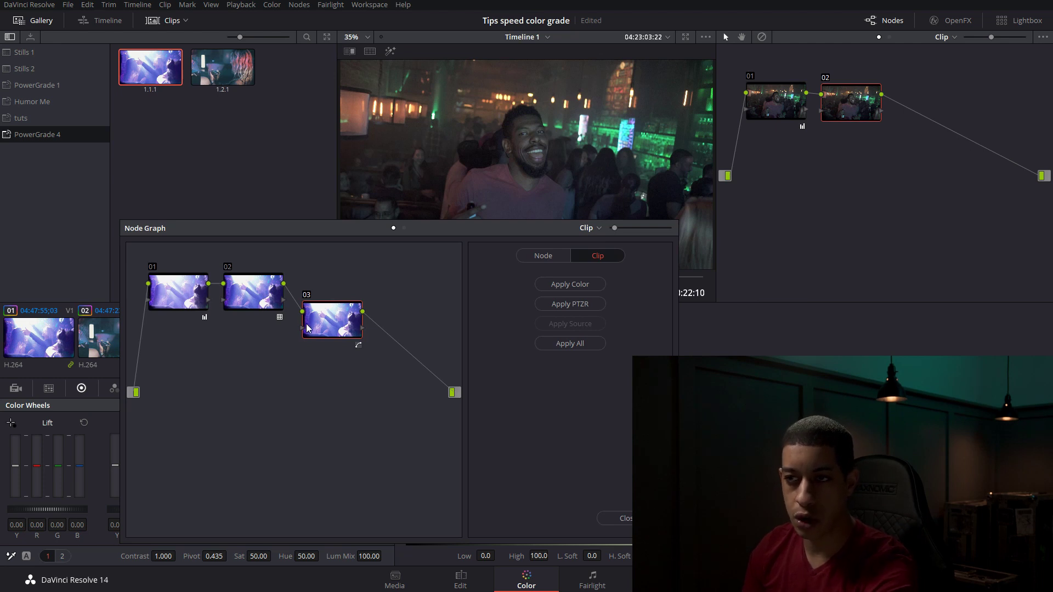
drag(335, 236, 336, 245)
Look over the still's three nodes and add a third serial node after node 02 in clip 03's graph
mouse_move(844, 109)
mouse_down()
mouse_move(844, 126)
mouse_move(851, 121)
mouse_up()
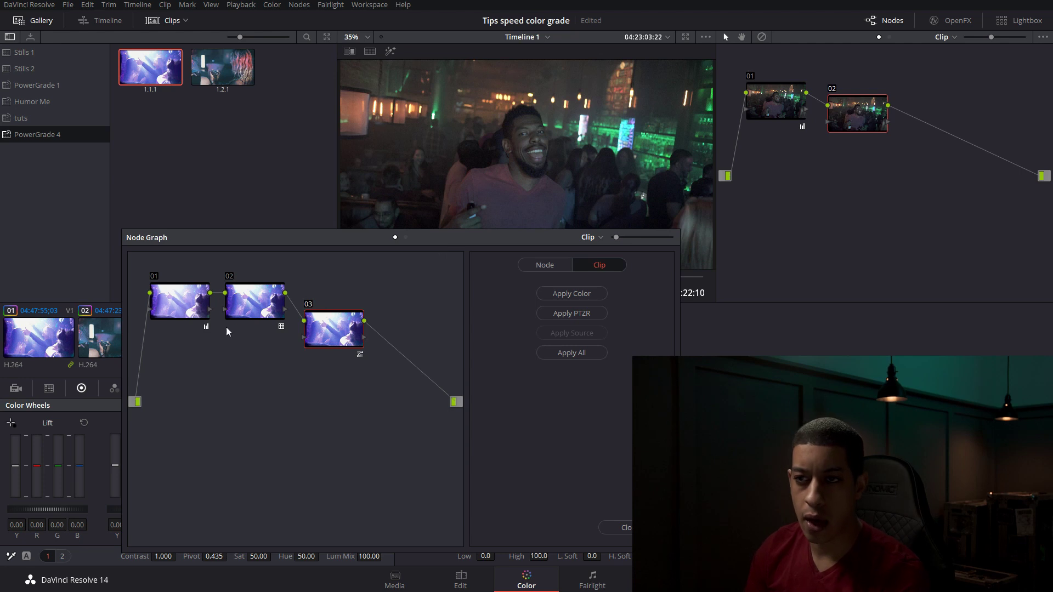
click(185, 314)
click(264, 314)
click(348, 329)
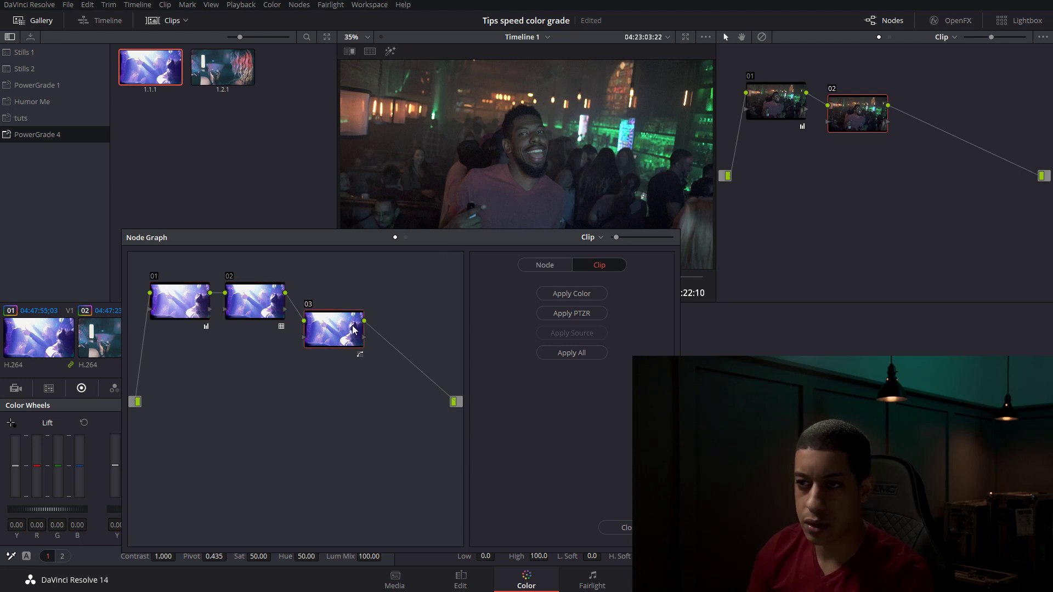
mouse_move(854, 115)
mouse_down()
mouse_move(847, 145)
mouse_move(850, 129)
mouse_up()
key(alt+s)
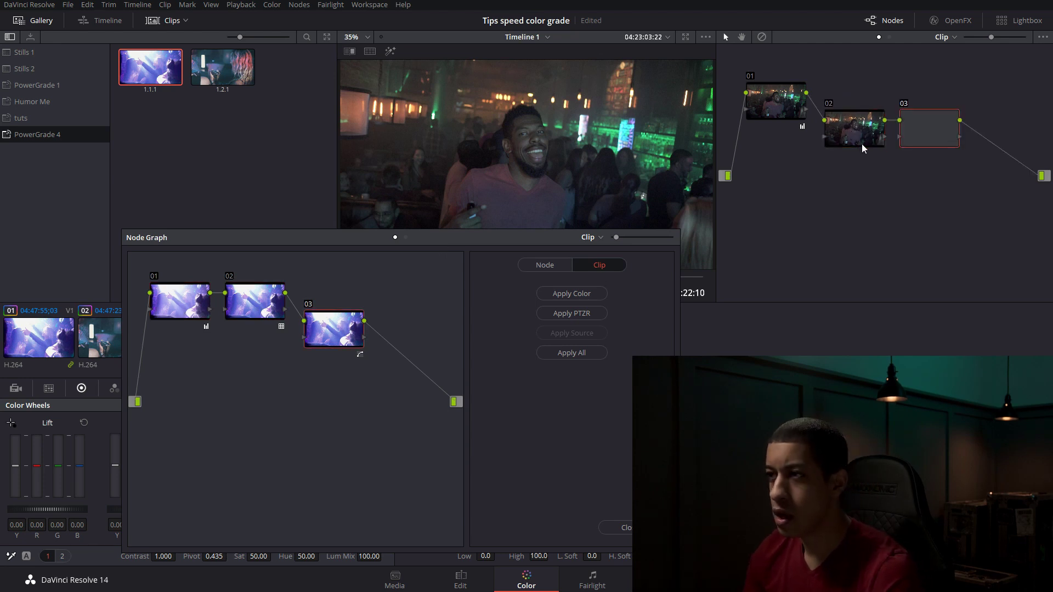
Copy the still's nodes 02 and 03 onto clip 03's matching nodes, offset node 03 below node 02, and close the still's graph
click(167, 316)
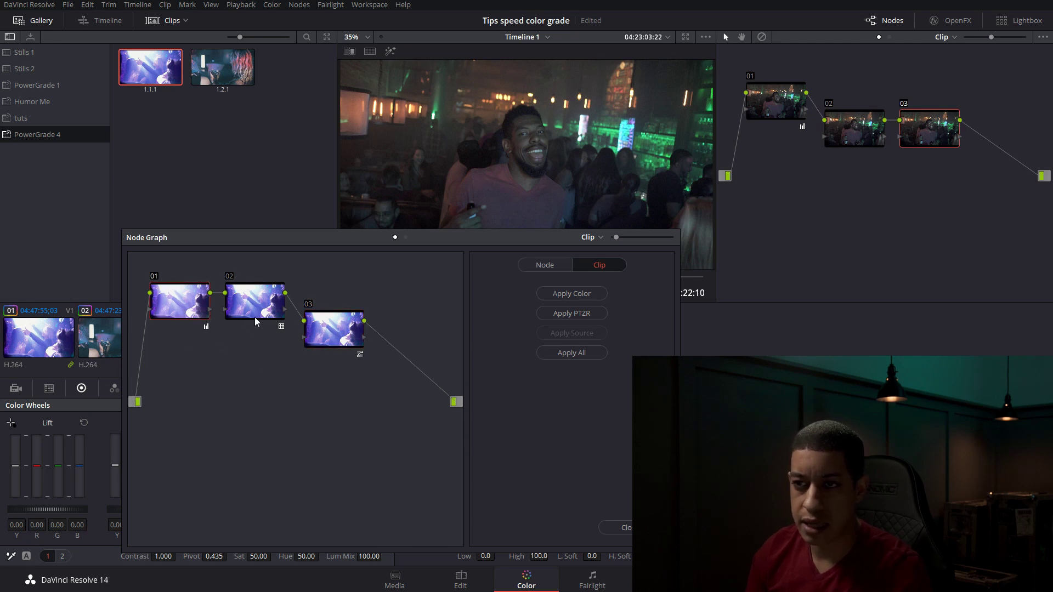
click(263, 296)
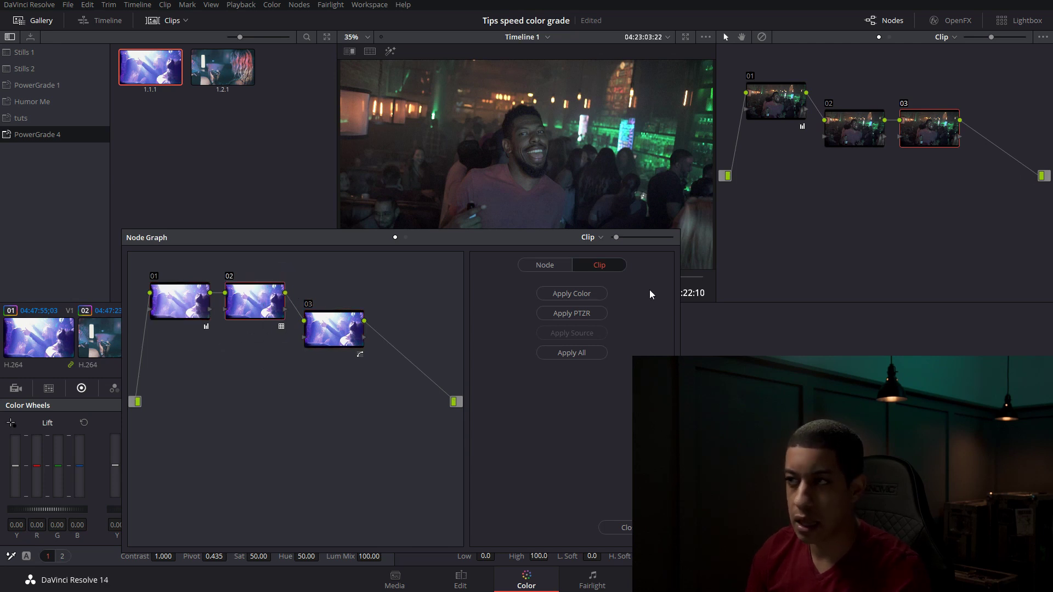
click(870, 128)
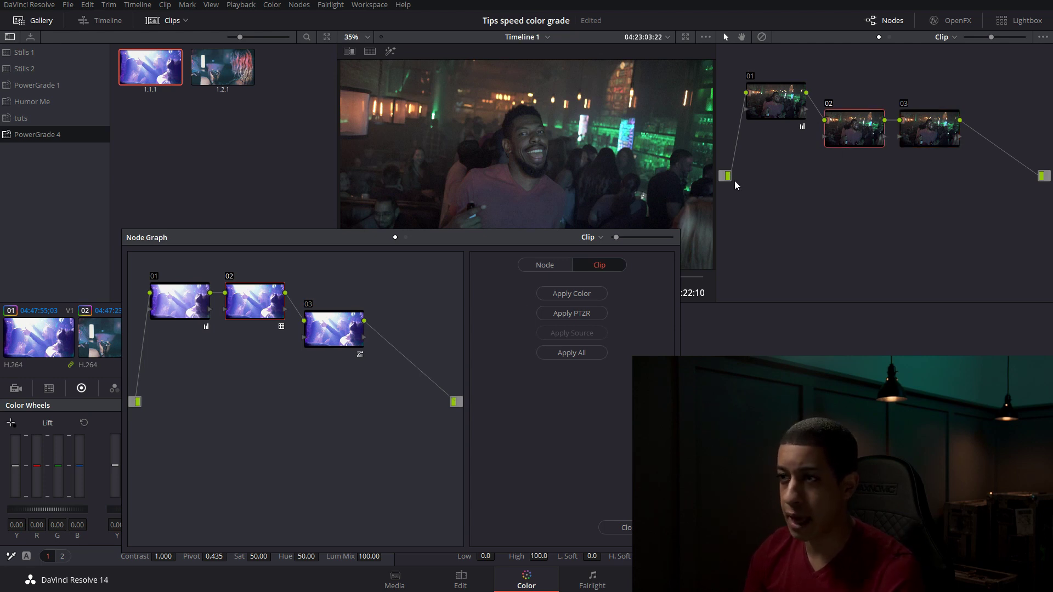
drag(195, 322, 857, 133)
drag(341, 327, 927, 129)
drag(282, 307, 856, 131)
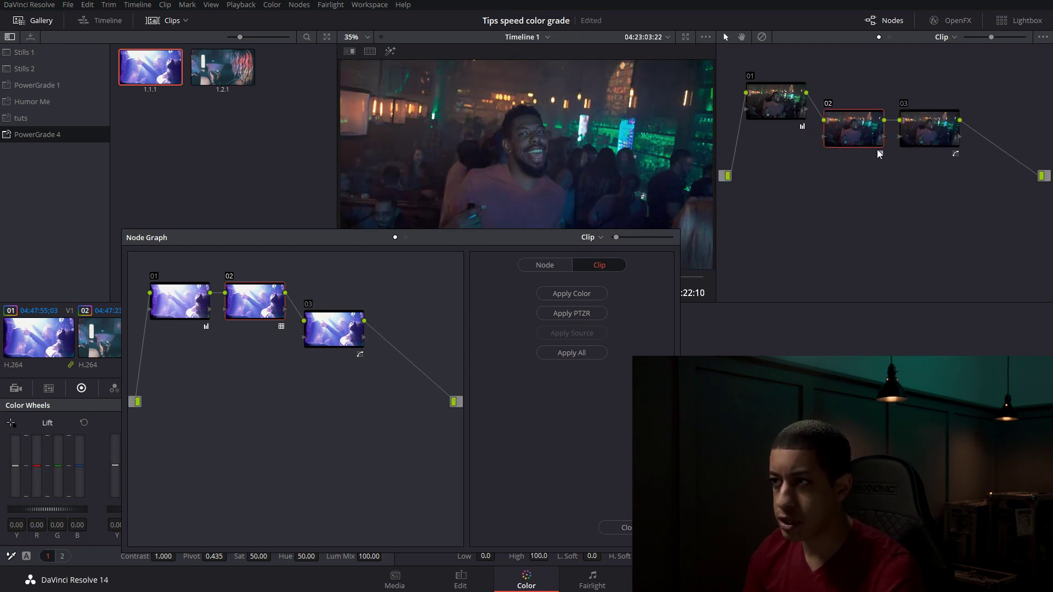
drag(925, 135, 932, 174)
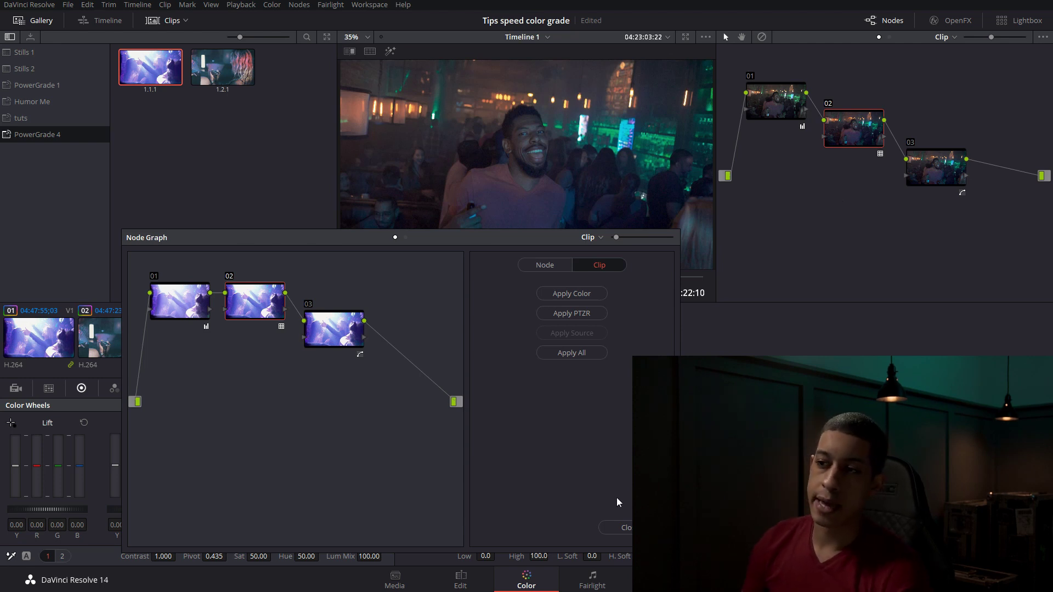
click(614, 528)
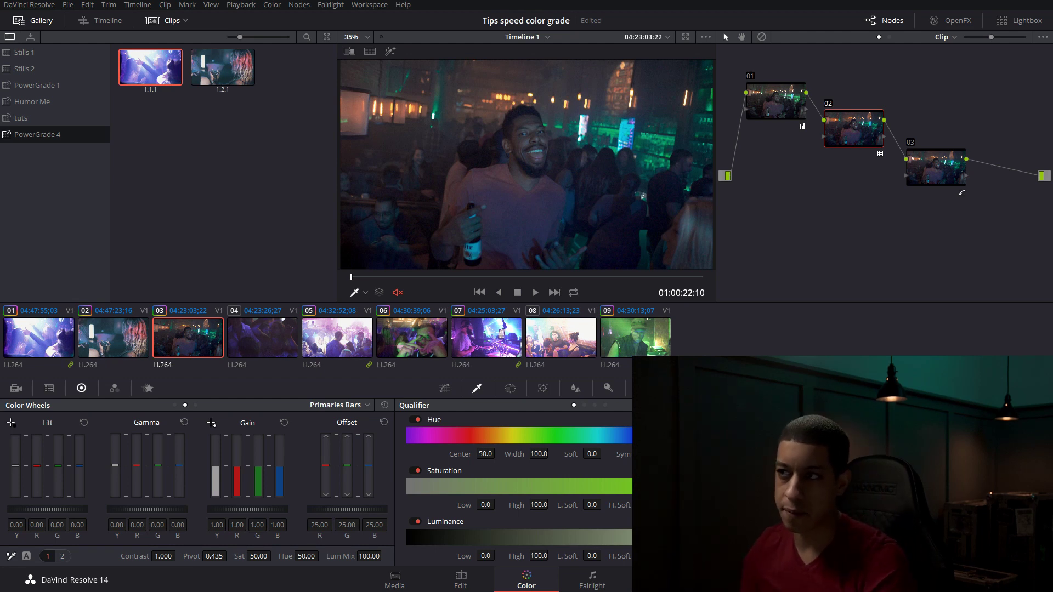
Try the full grades from stills 1.1.1 and 1.2.1 on clip 03, and undo both
middle_click(154, 76)
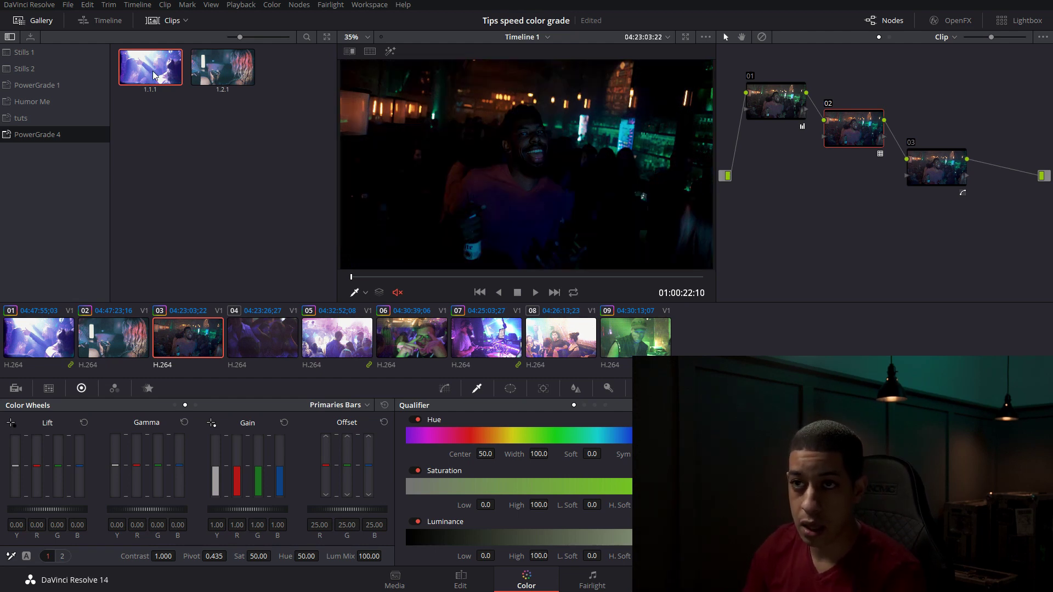
middle_click(222, 83)
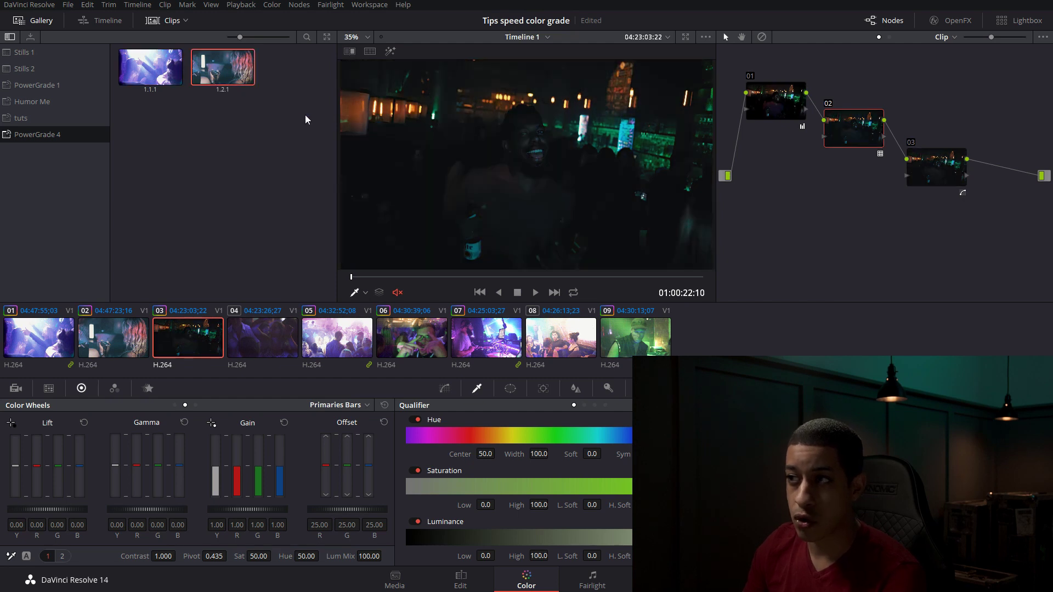
key(ctrl+z)
key(ctrl+z)
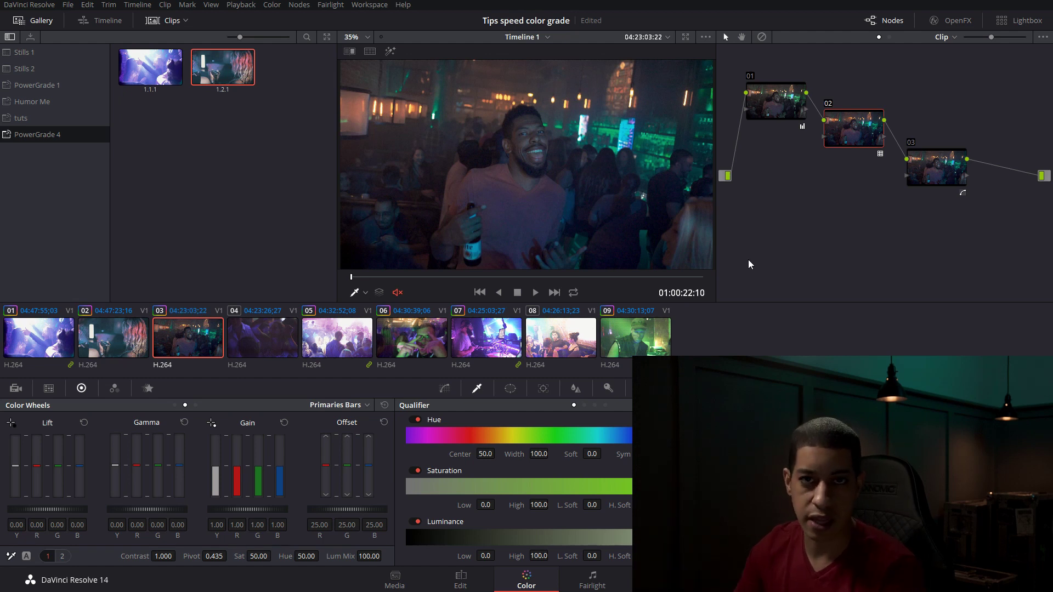
Line up nodes 02 and 03 in a row beside node 01 in clip 03's graph
drag(853, 132, 851, 100)
drag(930, 176, 925, 114)
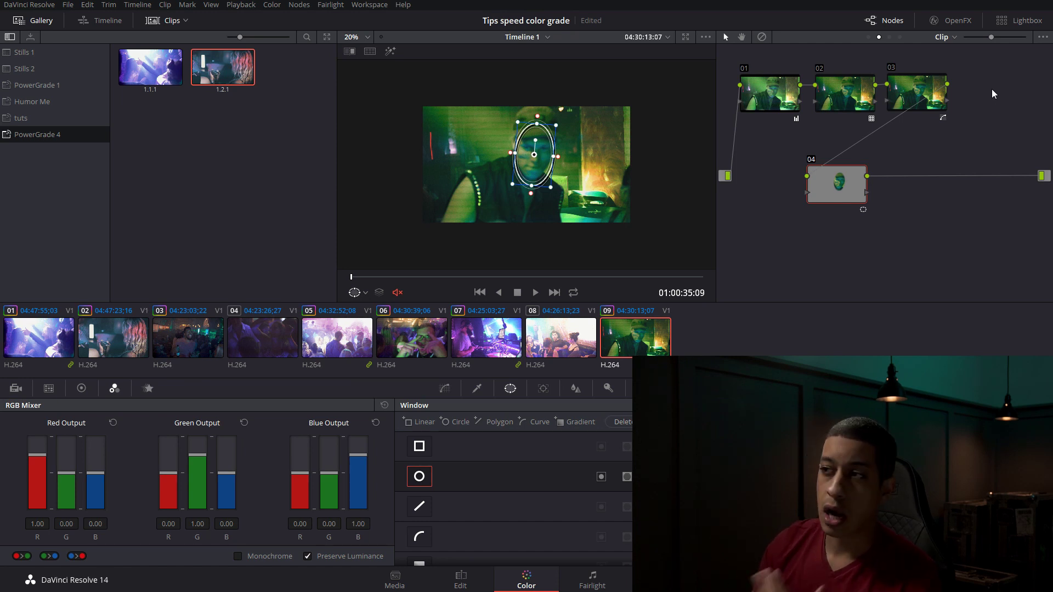
Bypass all grades on clip 09 to compare it with the ungraded footage
click(761, 37)
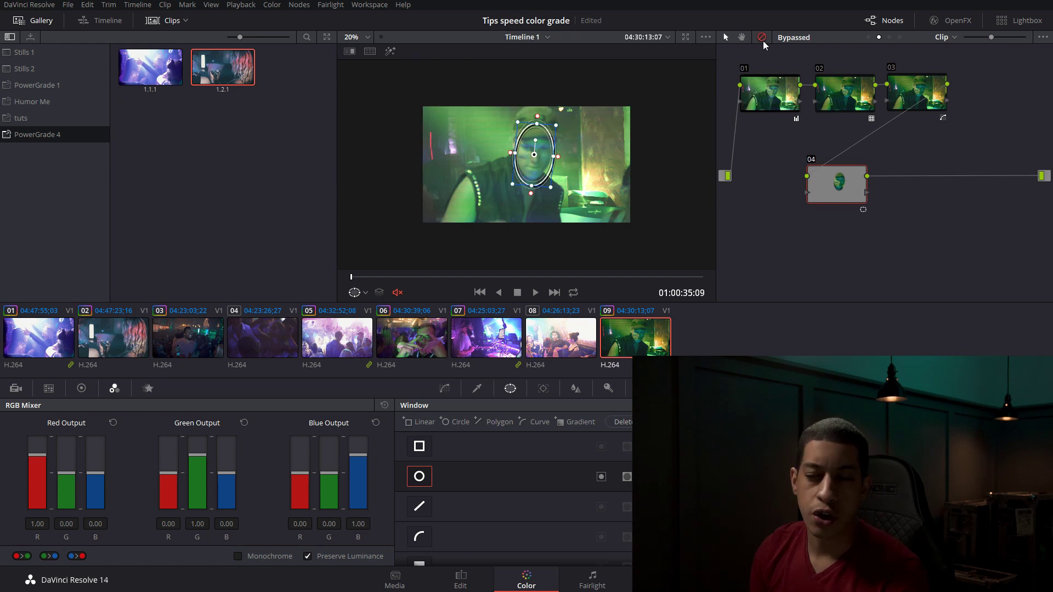